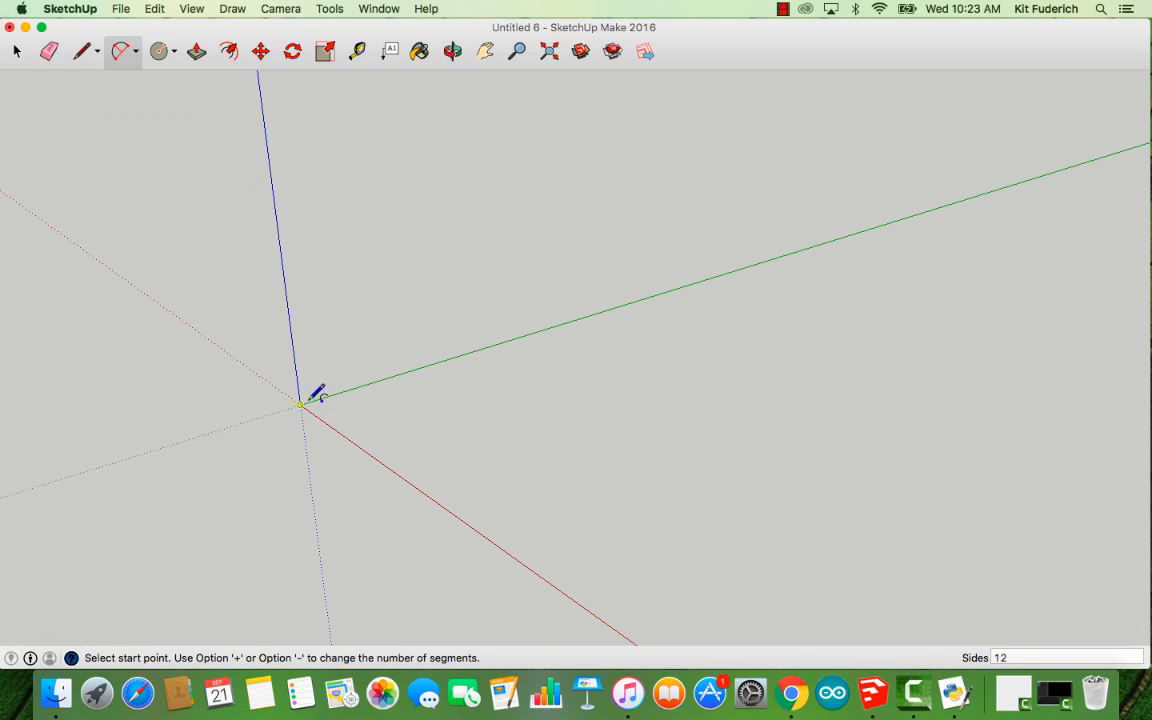
- Draw a two-point arc from the origin along the red axis, bulging about 323 mm toward the green axis
{"action": "left_click", "coordinate": [300, 404]}
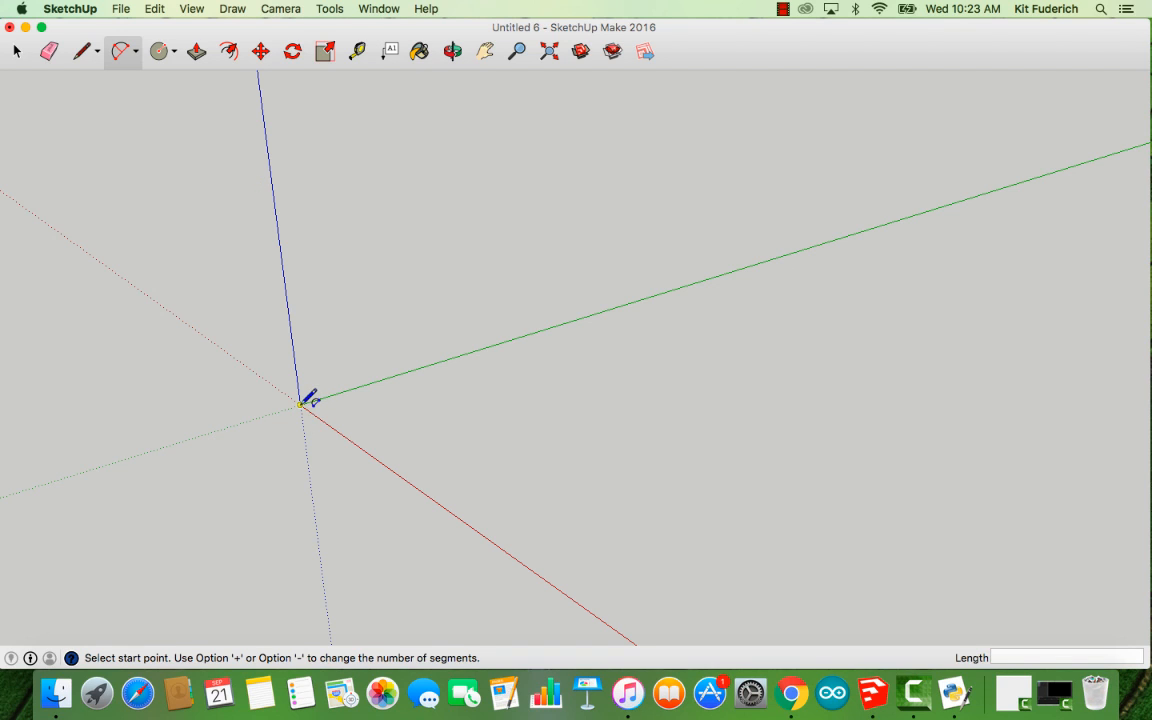
{"action": "left_click", "coordinate": [352, 437]}
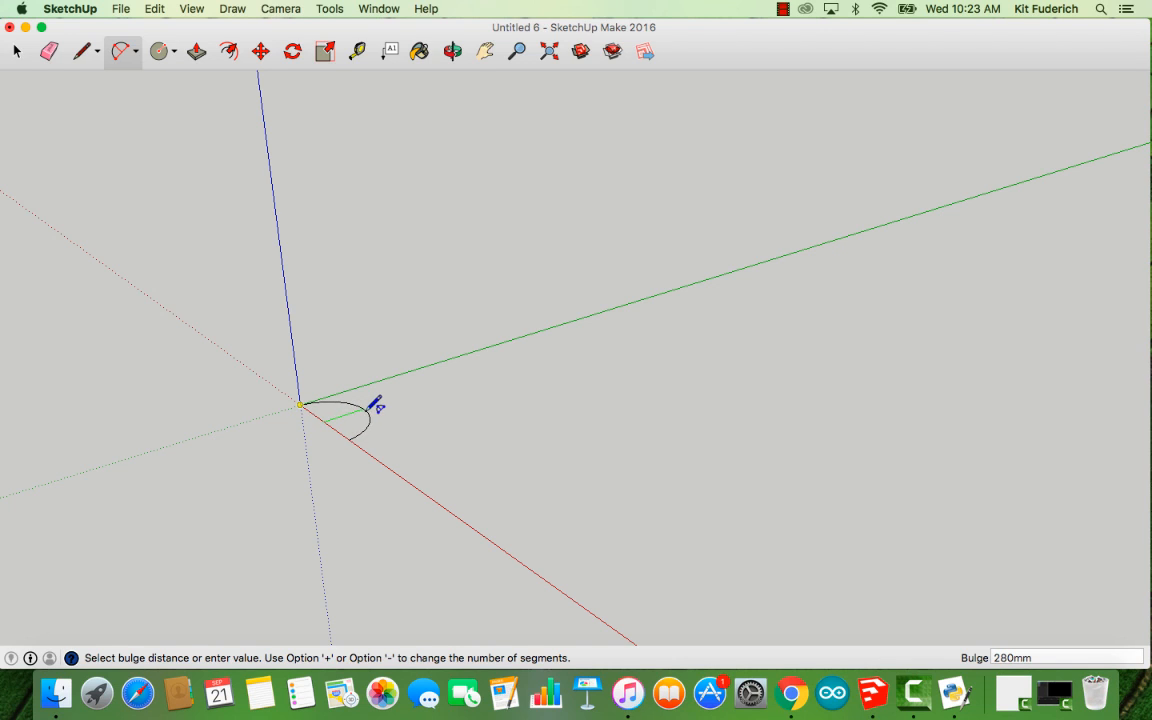
{"action": "left_click", "coordinate": [377, 402]}
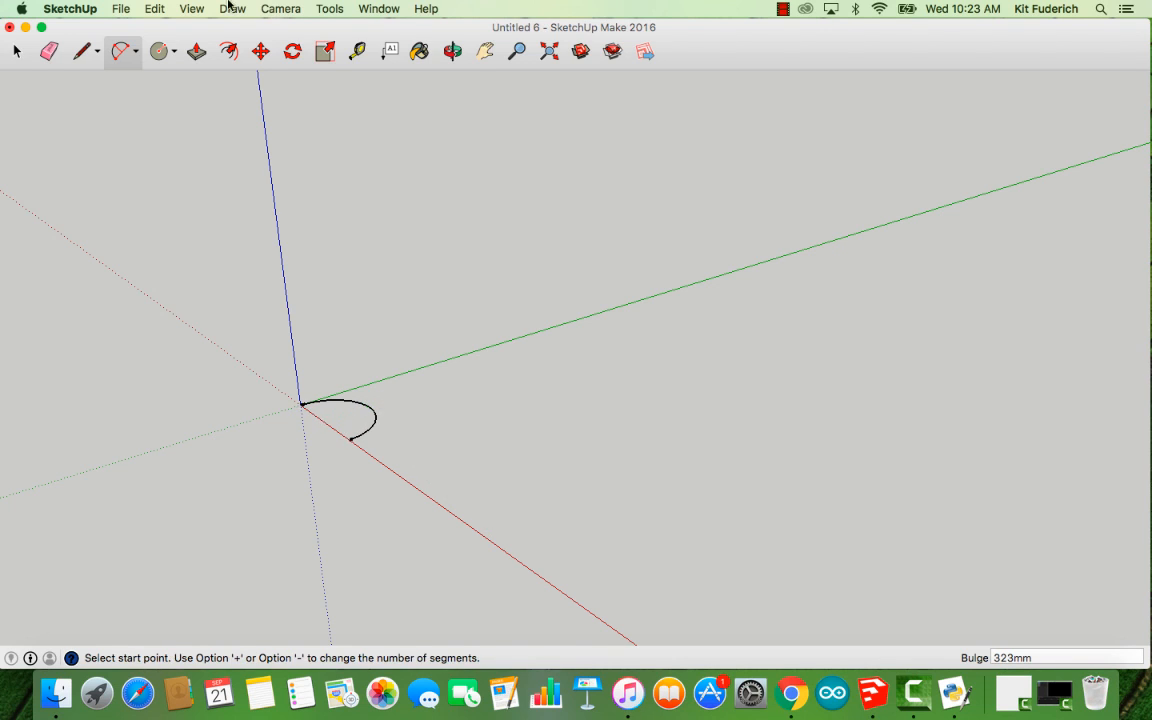
- Rotate a copy of the arc 20 degrees upward about its endpoint on the red axis away from the origin
{"action": "left_click", "coordinate": [453, 51]}
{"action": "left_click_drag", "start_coordinate": [391, 149], "coordinate": [528, 383]}
{"action": "left_click_drag", "start_coordinate": [504, 434], "coordinate": [537, 357]}
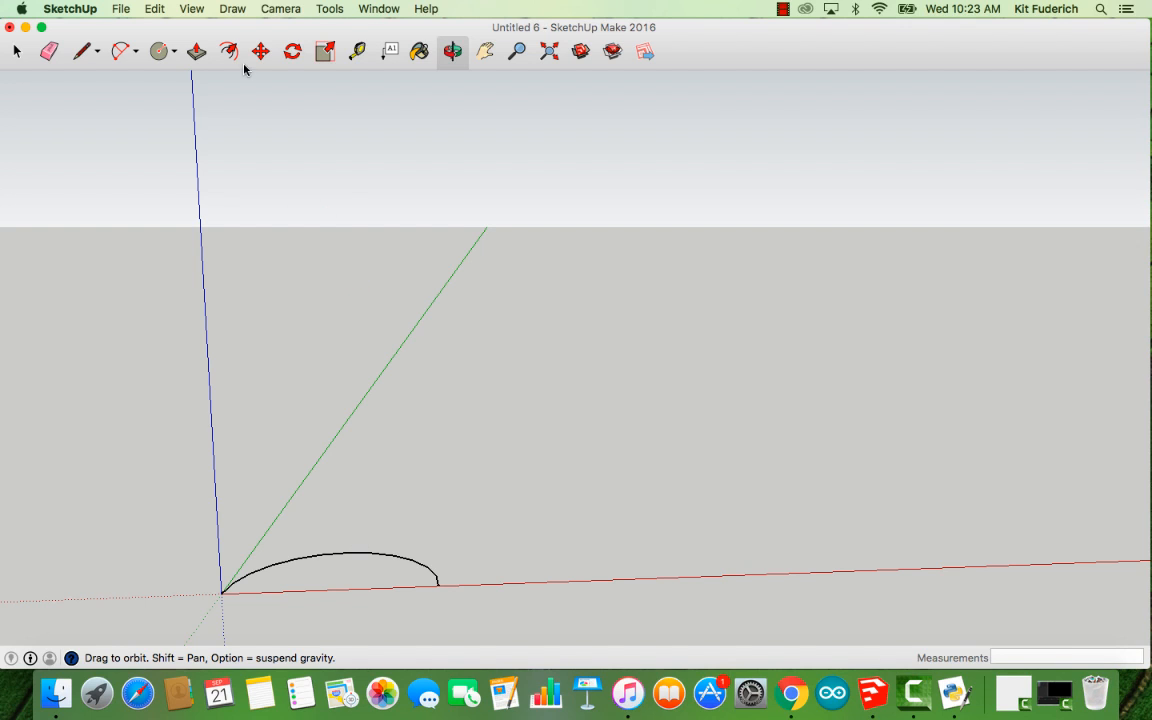
{"action": "left_click", "coordinate": [17, 51]}
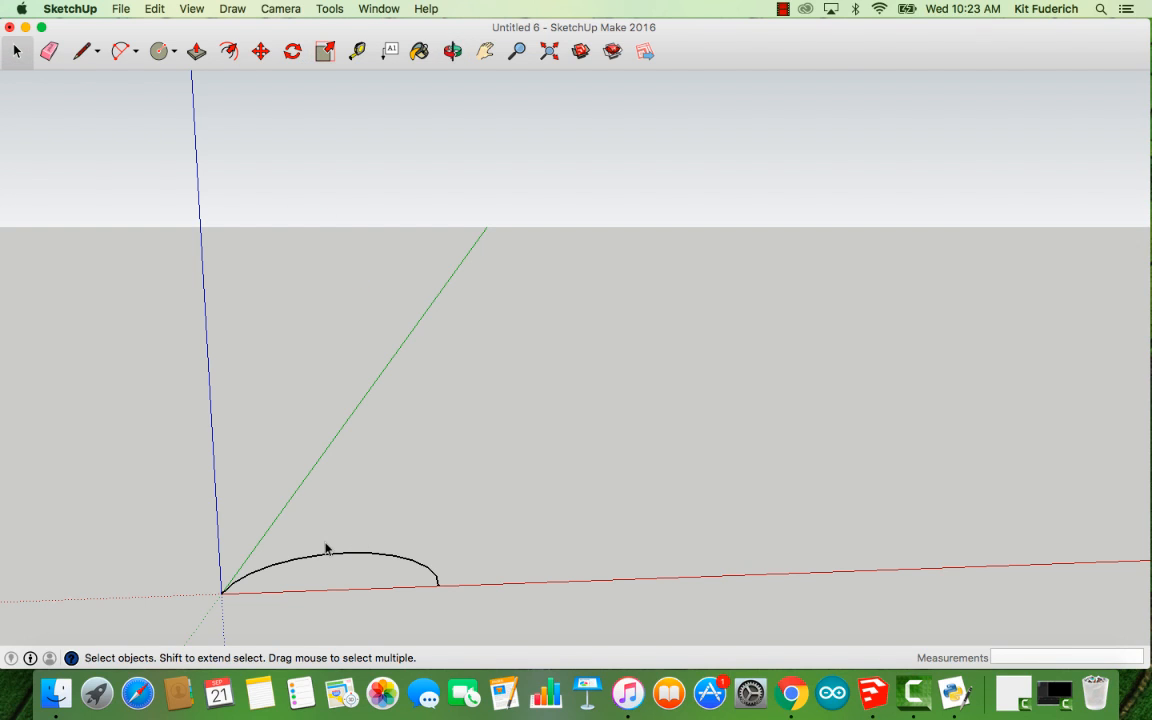
{"action": "left_click", "coordinate": [293, 51]}
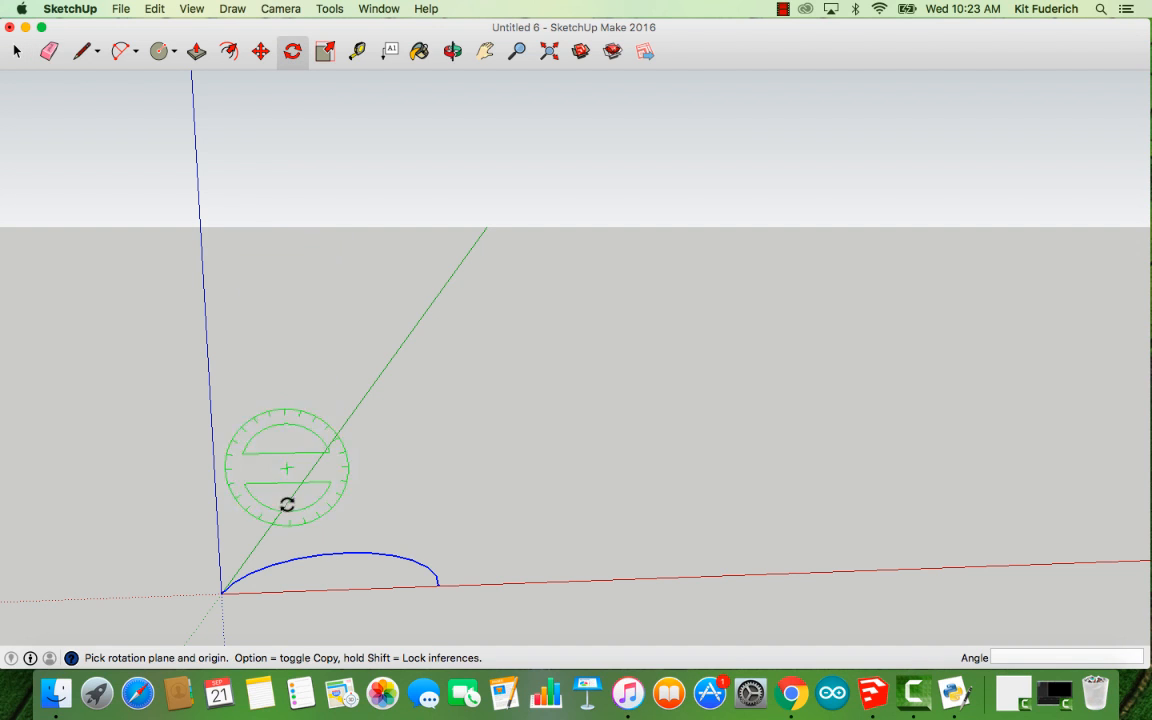
{"action": "left_click", "coordinate": [438, 583]}
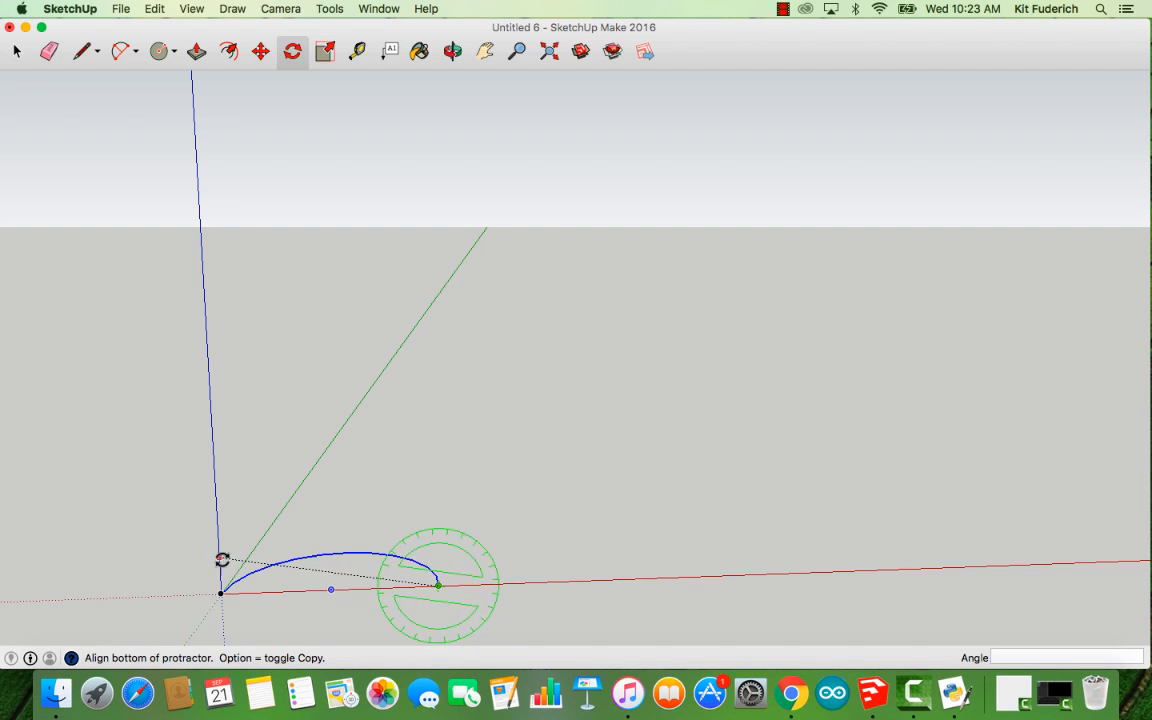
{"action": "left_click", "coordinate": [168, 590]}
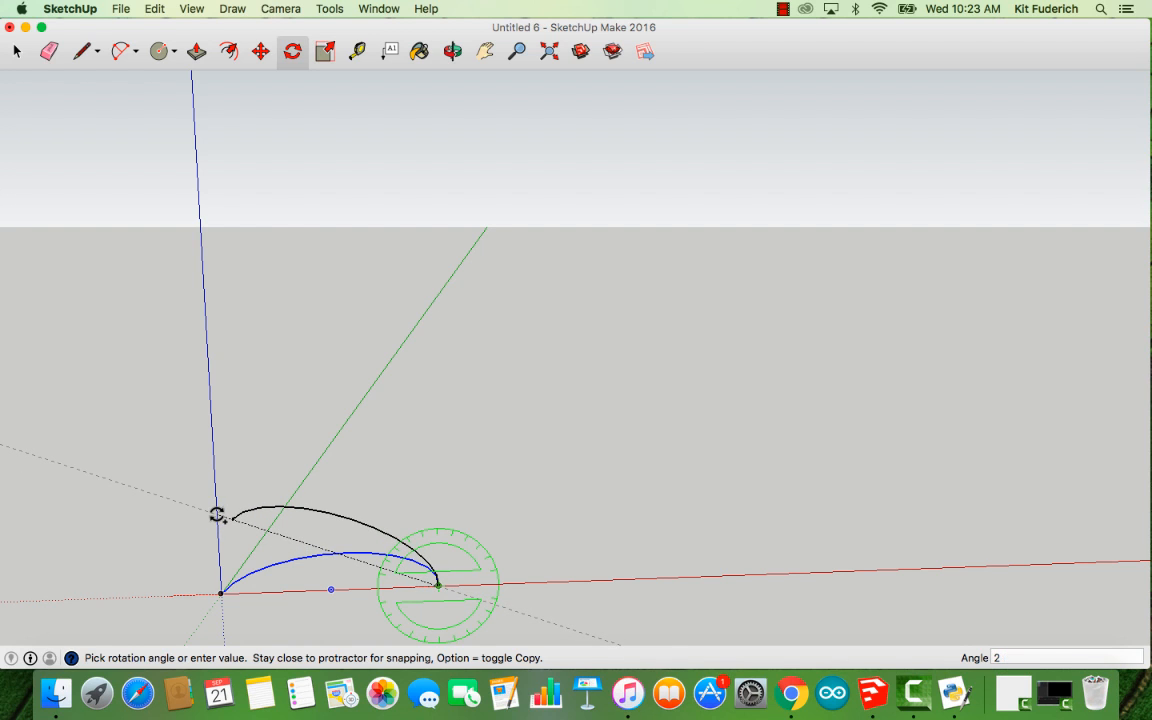
{"action": "key", "text": "Return"}
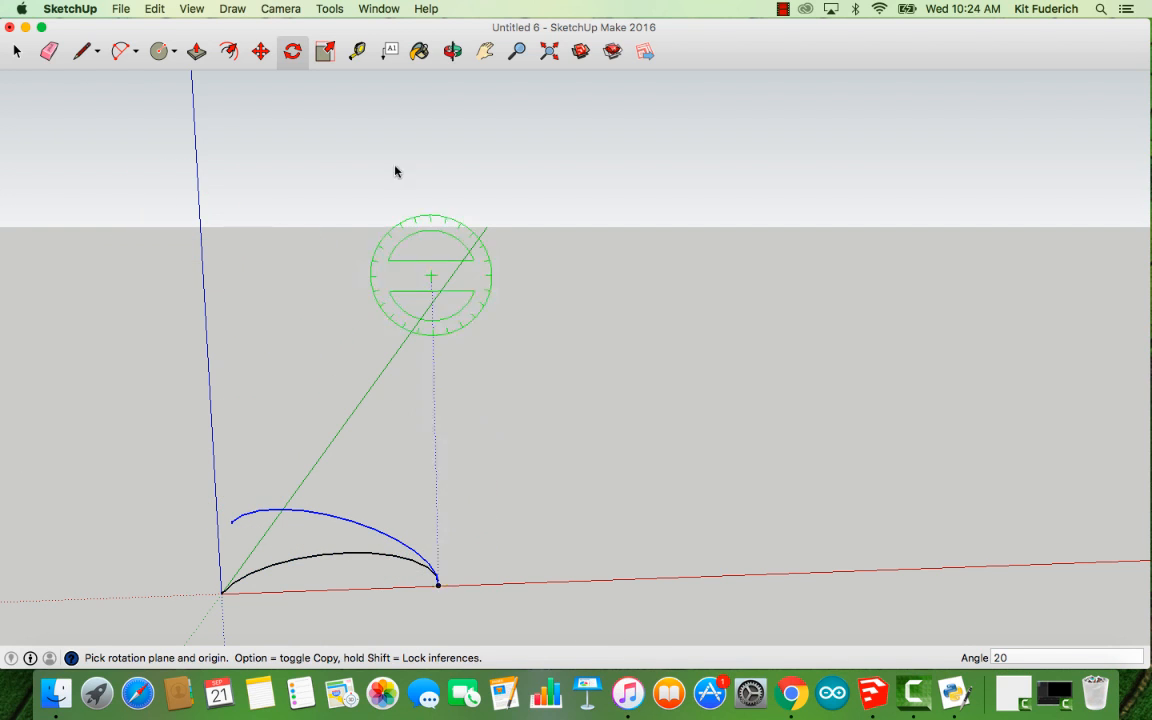
- Copy the tilted arc about 551 mm along the green axis direction
{"action": "left_click", "coordinate": [455, 50]}
{"action": "left_click_drag", "start_coordinate": [465, 478], "coordinate": [501, 458]}
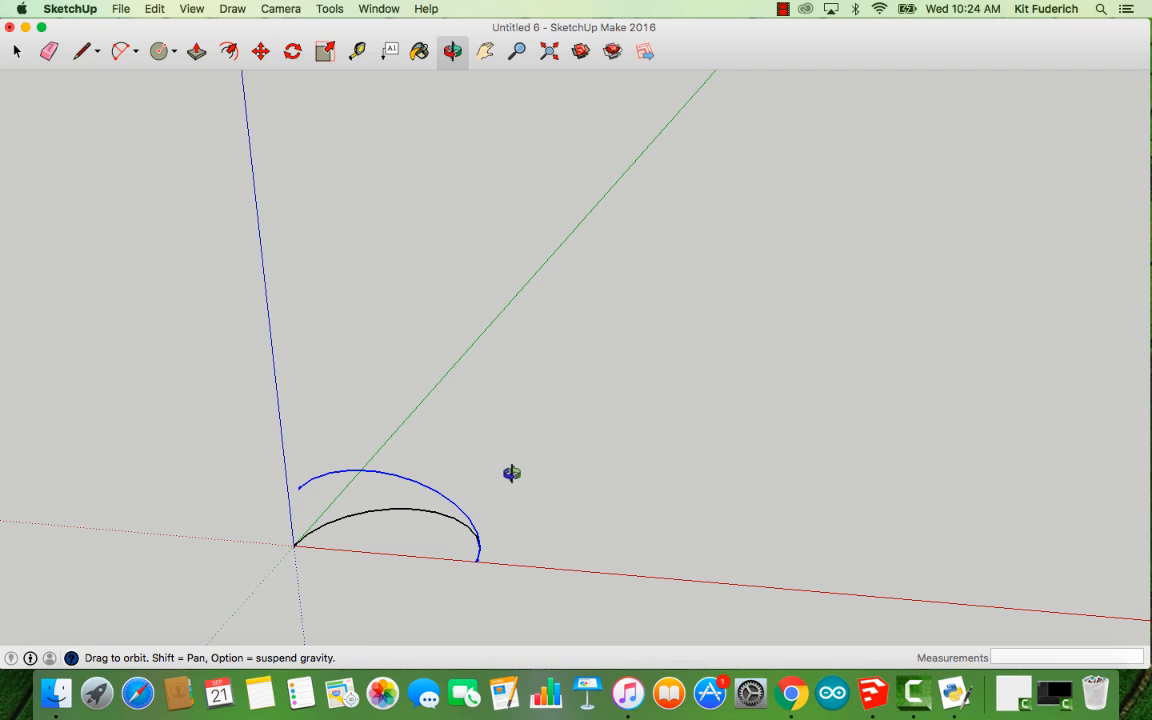
{"action": "left_click", "coordinate": [262, 53]}
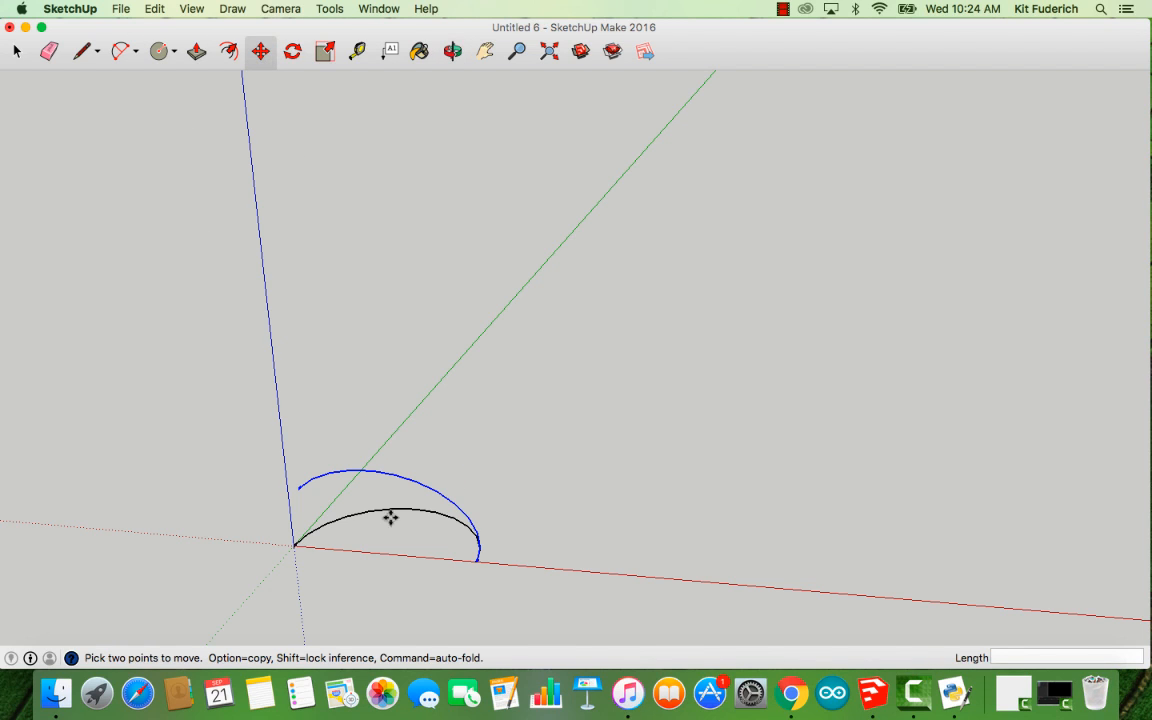
{"action": "left_click", "coordinate": [476, 561], "text": "alt"}
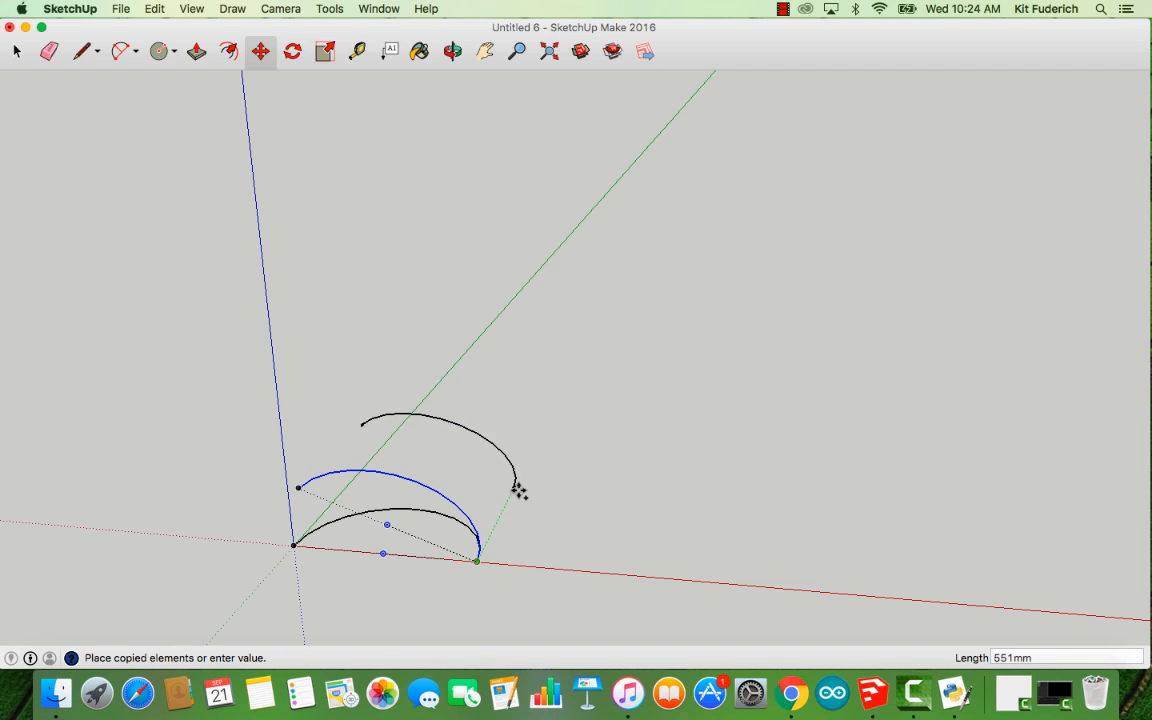
{"action": "left_click", "coordinate": [515, 487]}
- Rotate the copied arc 180 degrees about its raised endpoint in the horizontal plane
{"action": "left_click", "coordinate": [453, 50]}
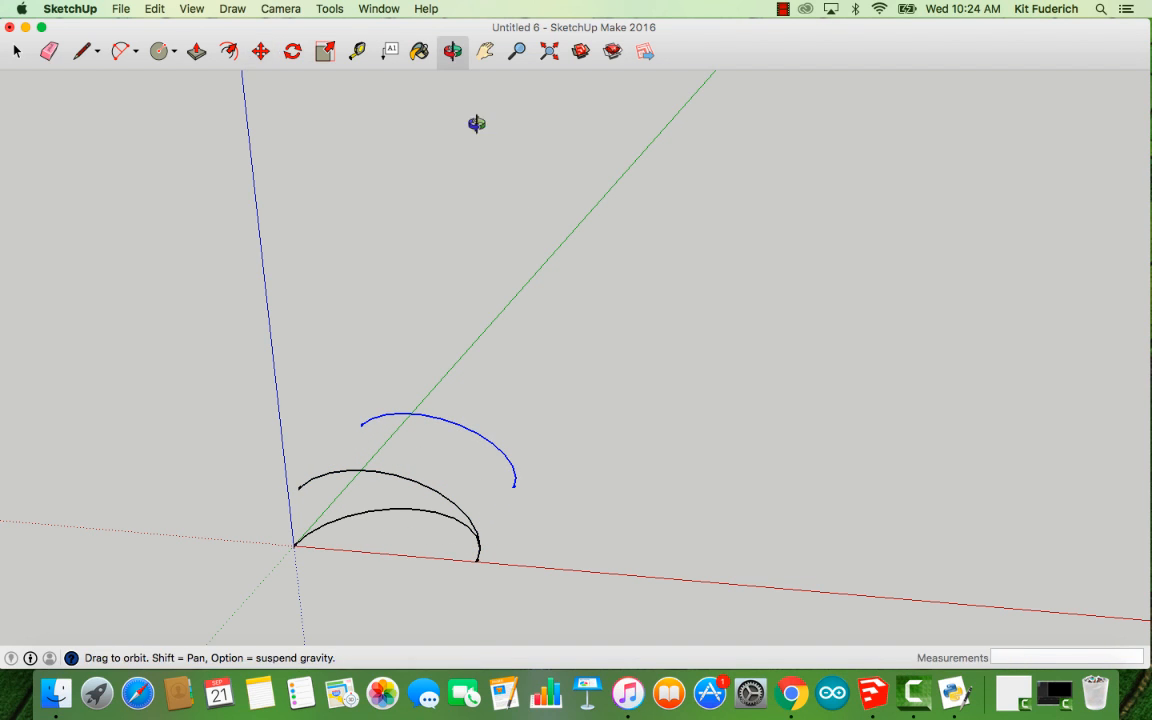
{"action": "left_click_drag", "start_coordinate": [476, 123], "coordinate": [415, 410]}
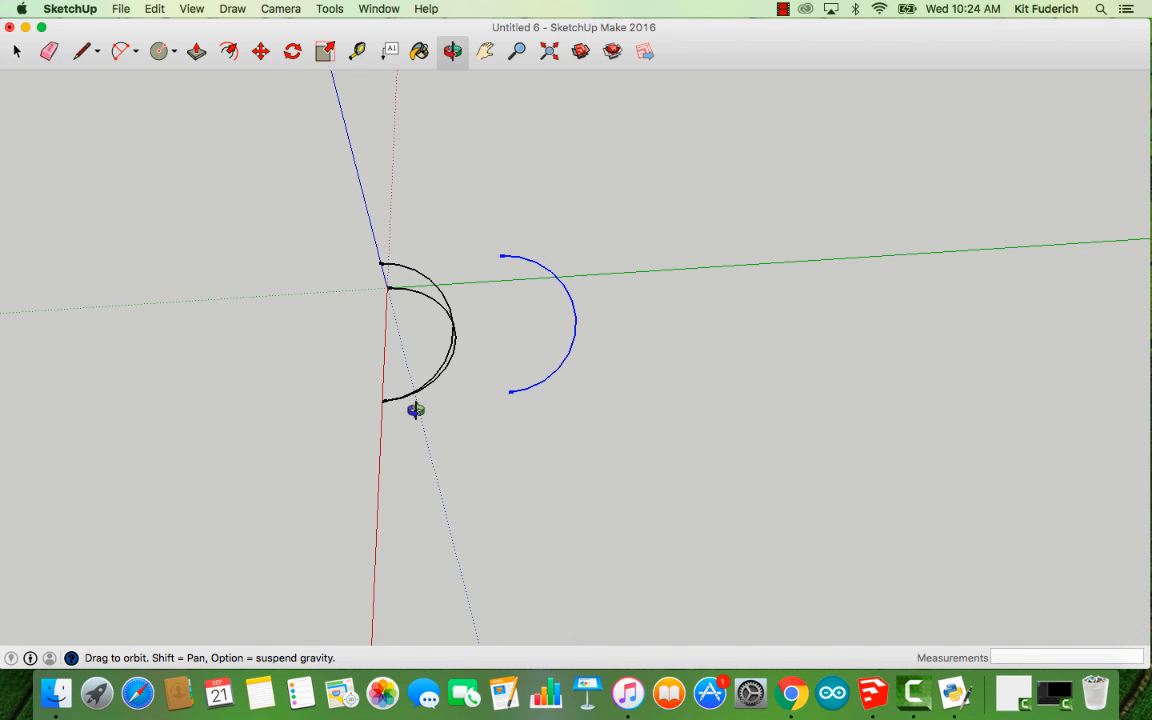
{"action": "left_click", "coordinate": [292, 52]}
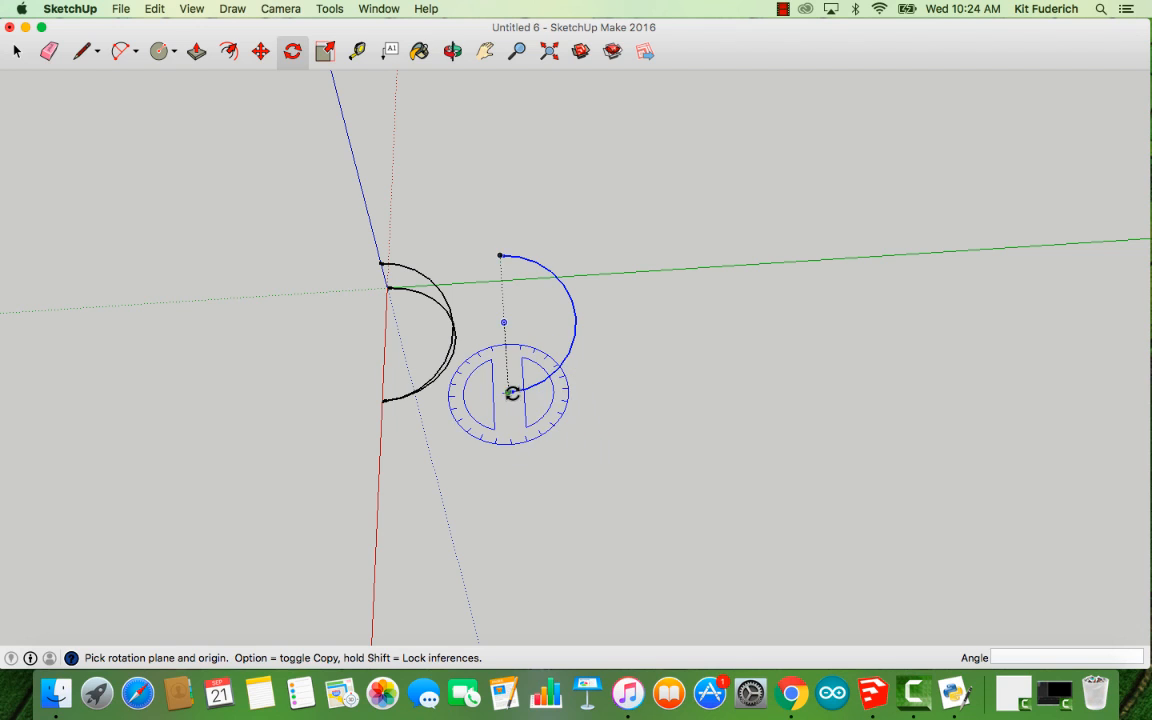
{"action": "left_click", "coordinate": [498, 256]}
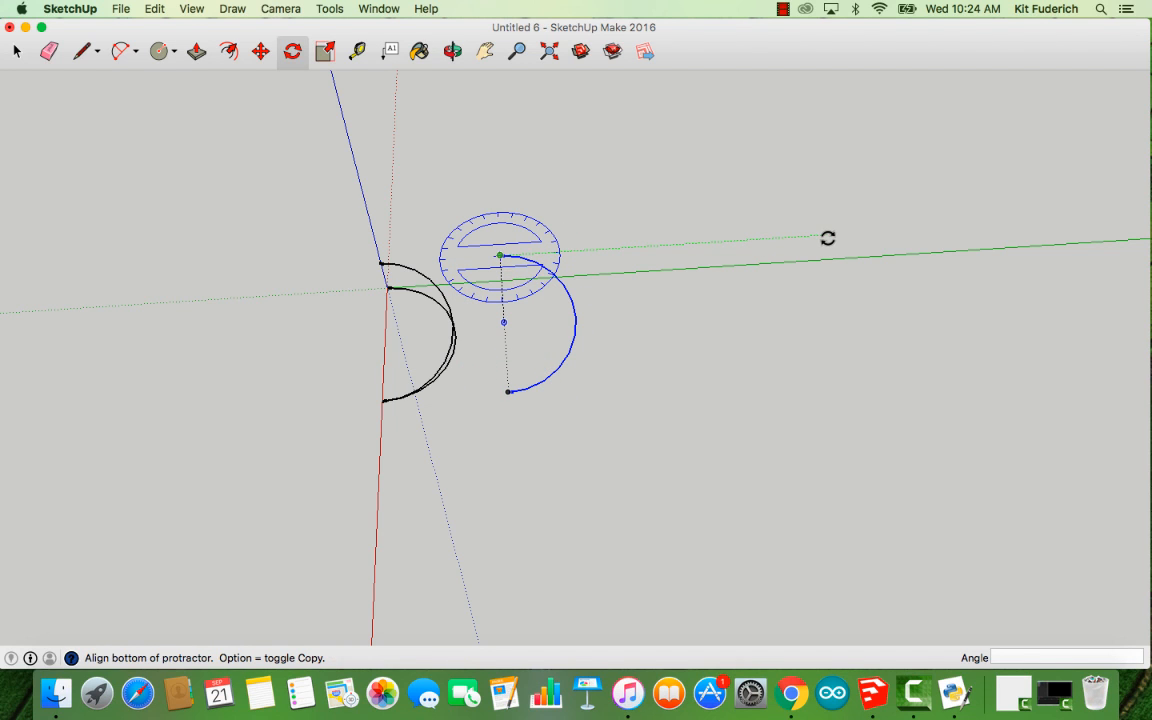
{"action": "left_click", "coordinate": [828, 237]}
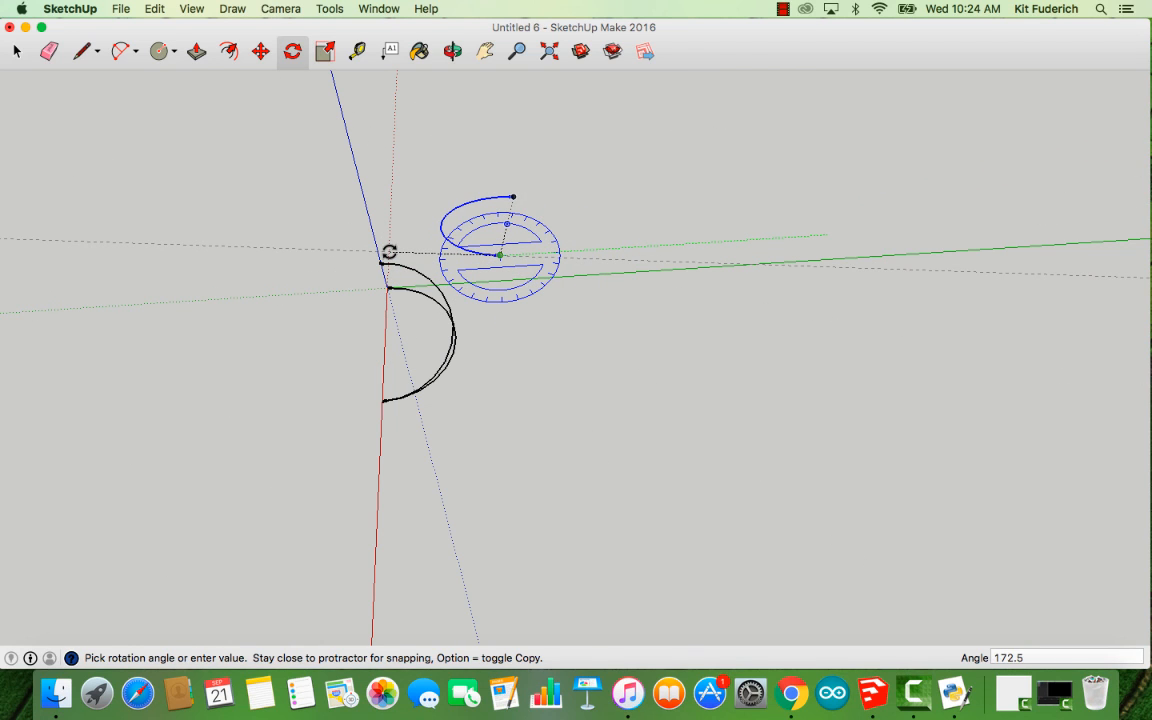
{"action": "type", "text": "180"}
{"action": "key", "text": "Return"}
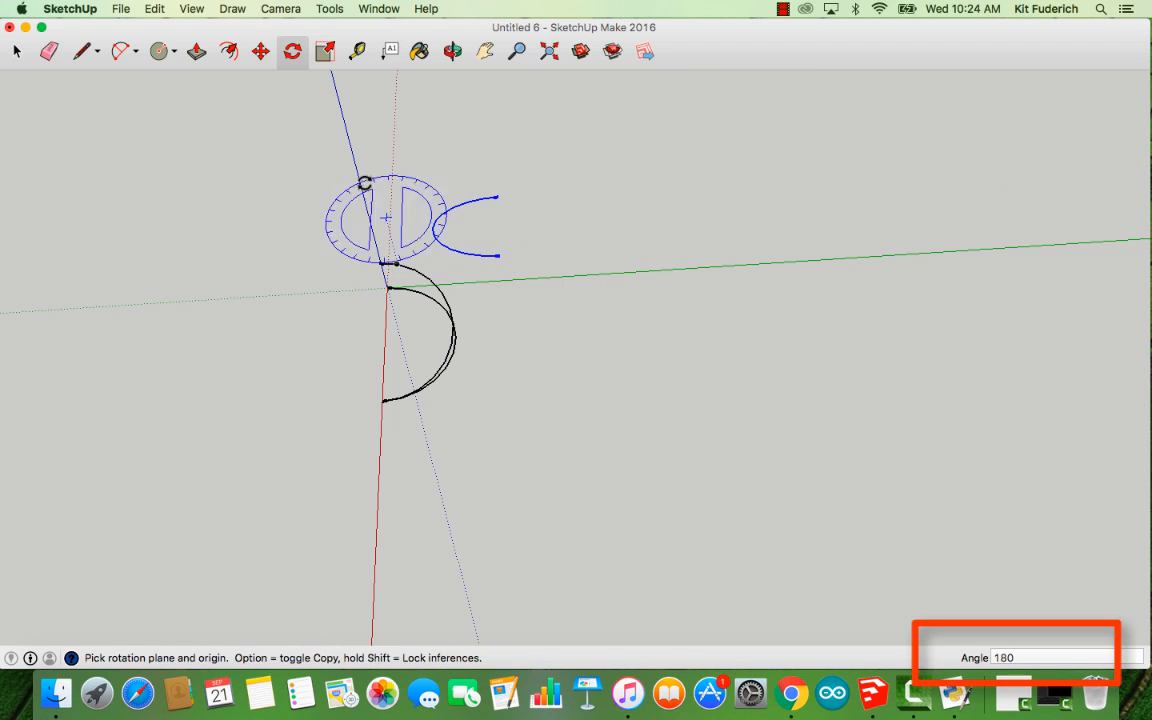
- Try to move the rotated arc so that its endpoint meets the raised end of the tilted arc
{"action": "left_click", "coordinate": [451, 55]}
{"action": "left_click_drag", "start_coordinate": [1030, 228], "coordinate": [272, 178]}
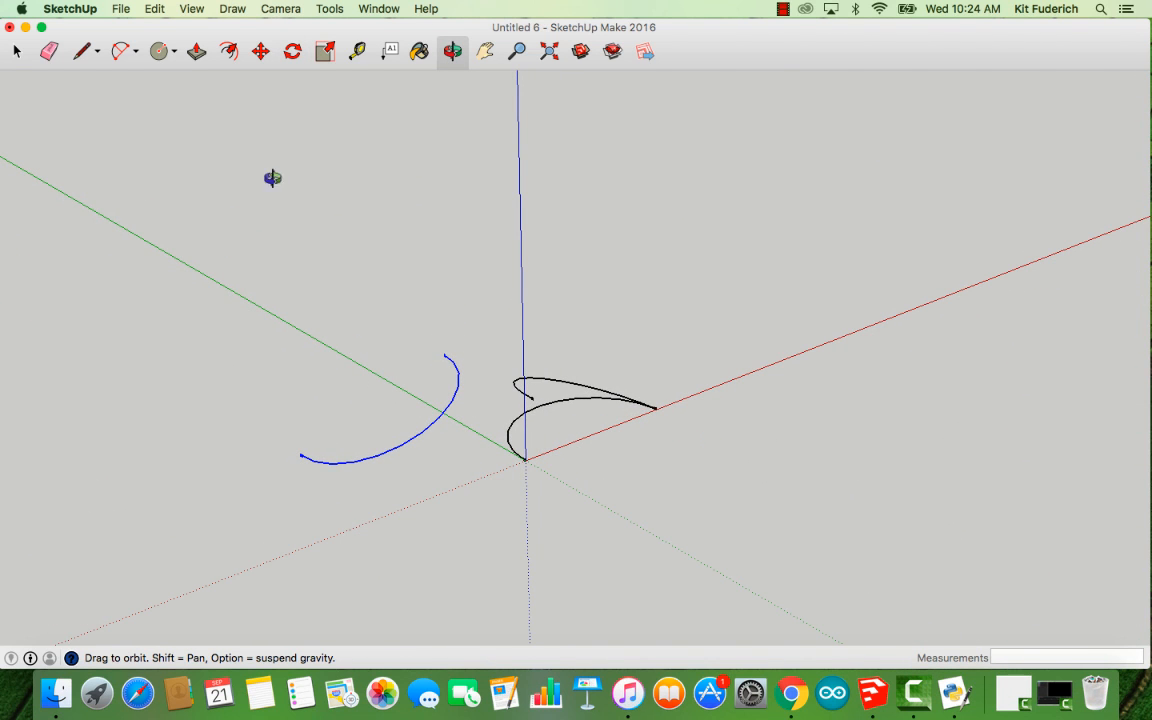
{"action": "left_click", "coordinate": [260, 55]}
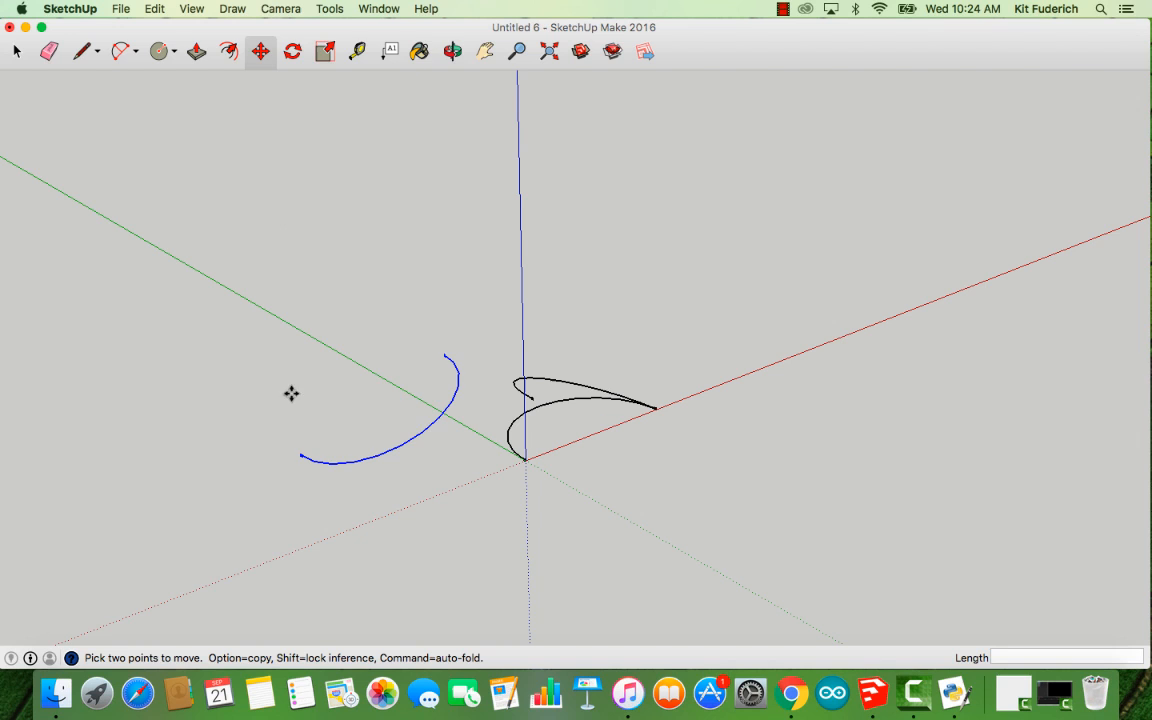
{"action": "left_click", "coordinate": [301, 455]}
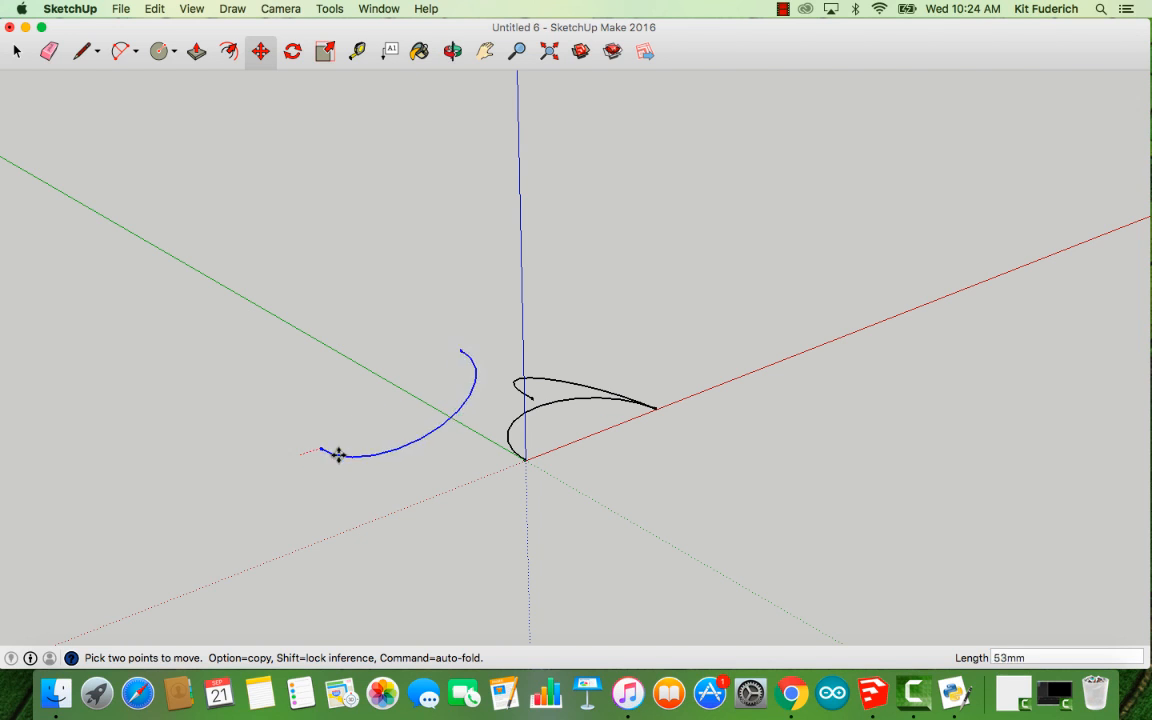
{"action": "left_click", "coordinate": [522, 394]}
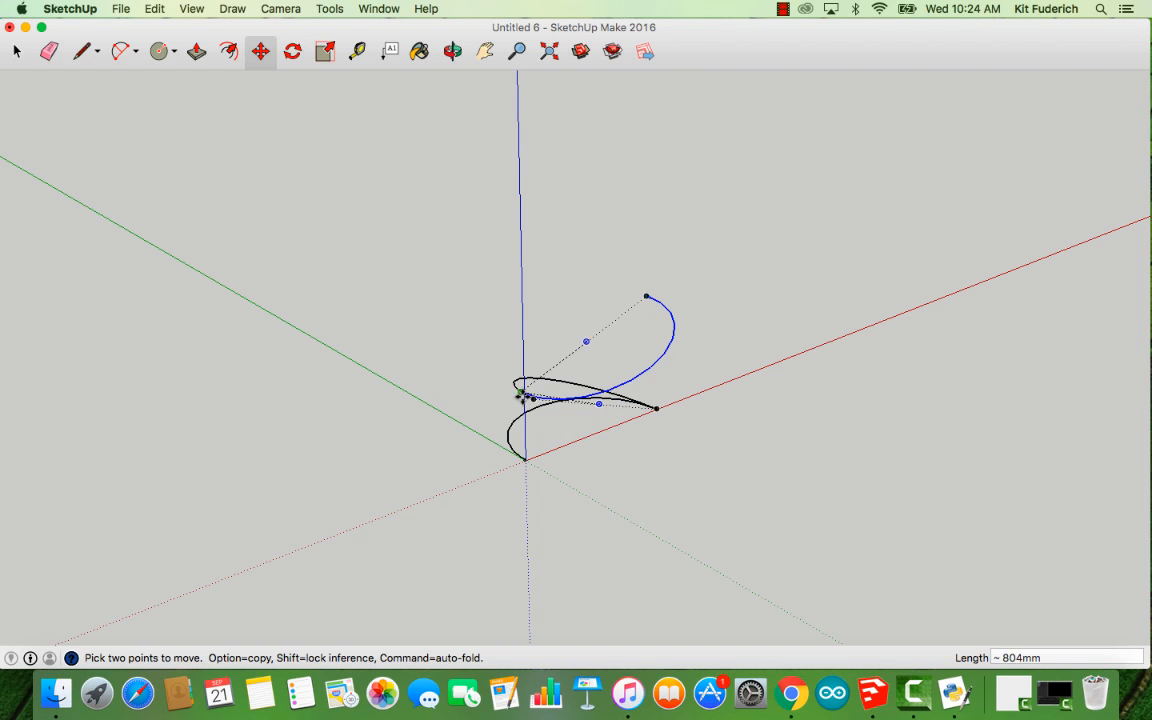
{"action": "left_click", "coordinate": [521, 393]}
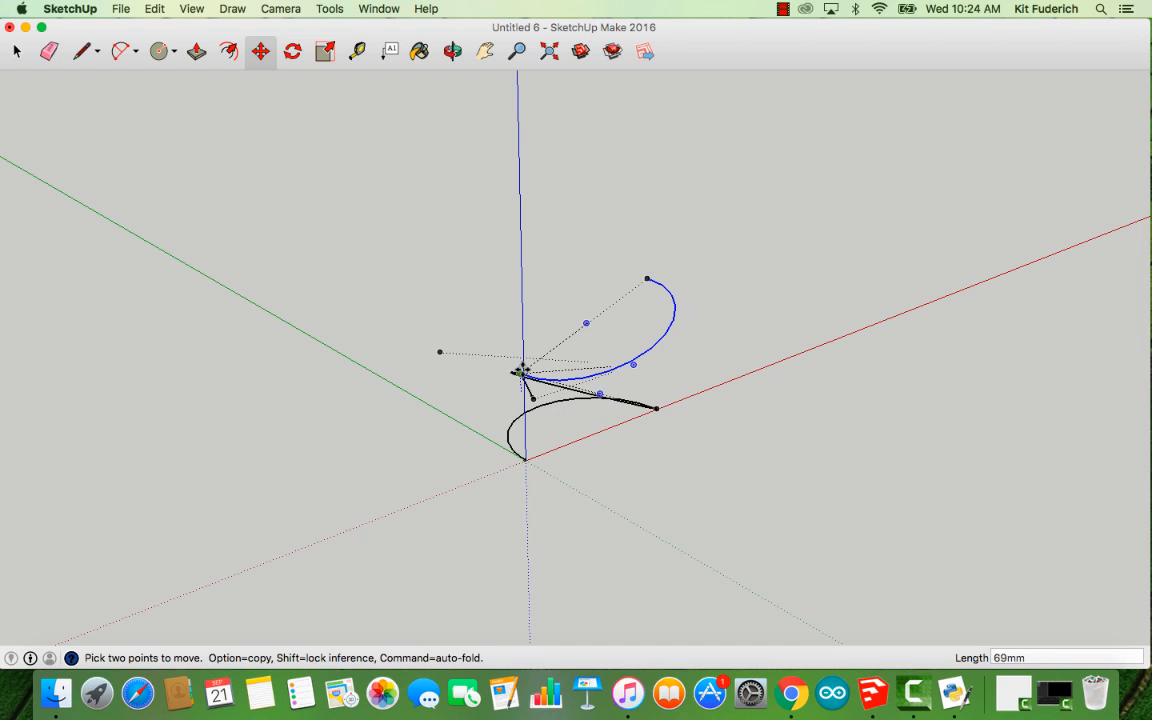
- Undo the last two moves
{"action": "left_click", "coordinate": [168, 8]}
{"action": "left_click", "coordinate": [165, 26]}
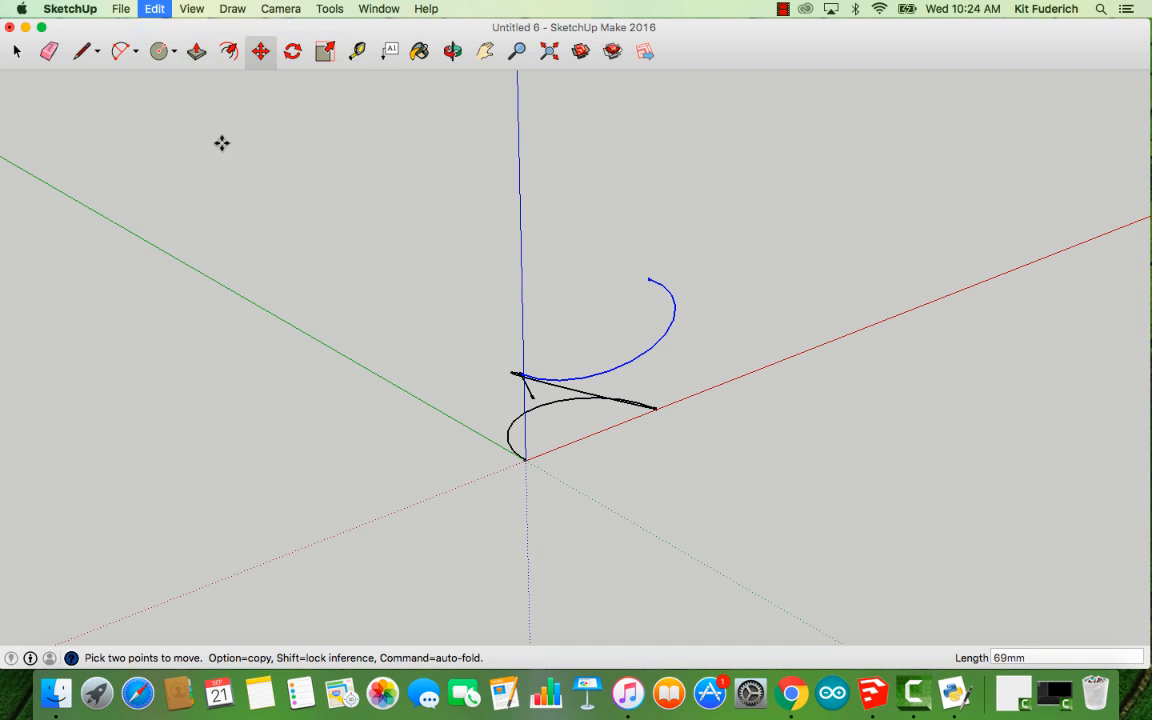
{"action": "left_click", "coordinate": [155, 8]}
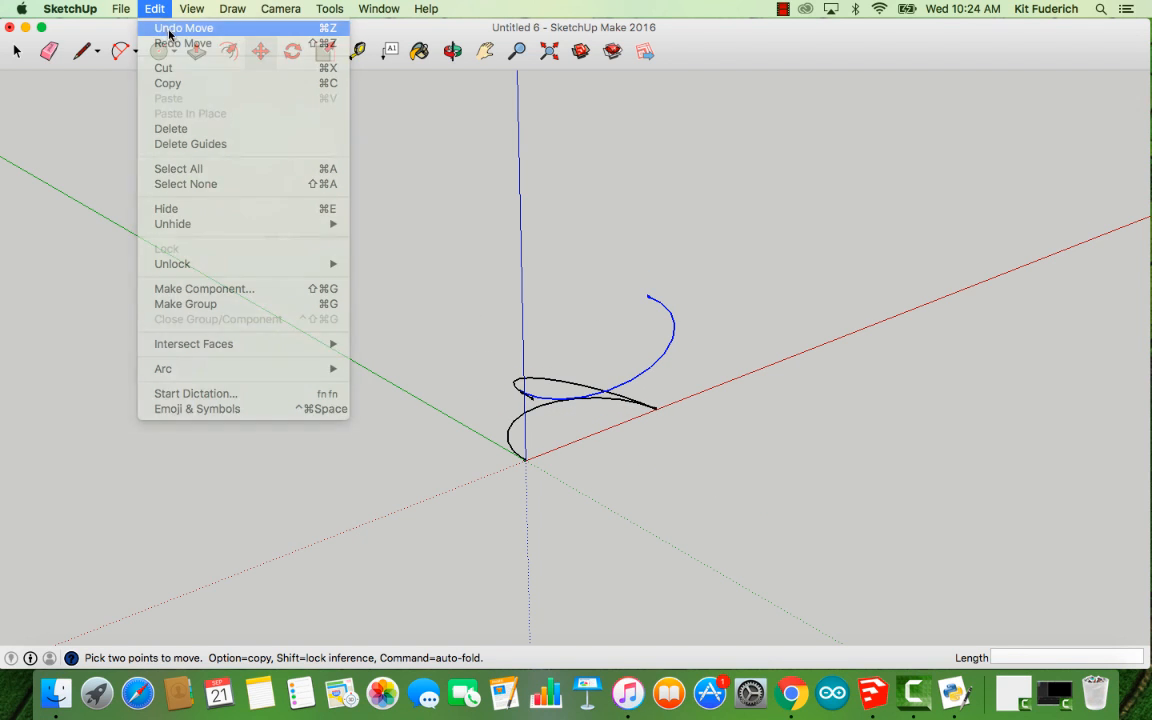
{"action": "left_click", "coordinate": [165, 26]}
- Move the rotated arc by its lower endpoint onto the raised endpoint of the tilted arc
{"action": "scroll", "coordinate": [304, 450], "scroll_direction": "up", "scroll_amount": 4}
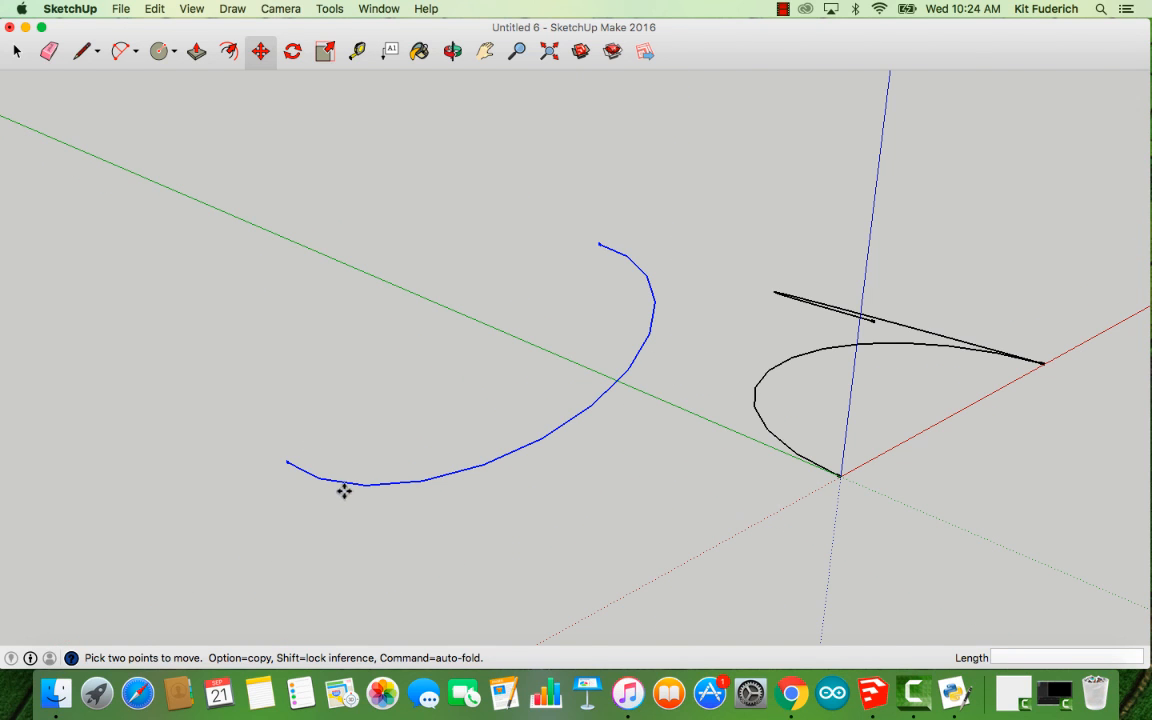
{"action": "left_click", "coordinate": [287, 461]}
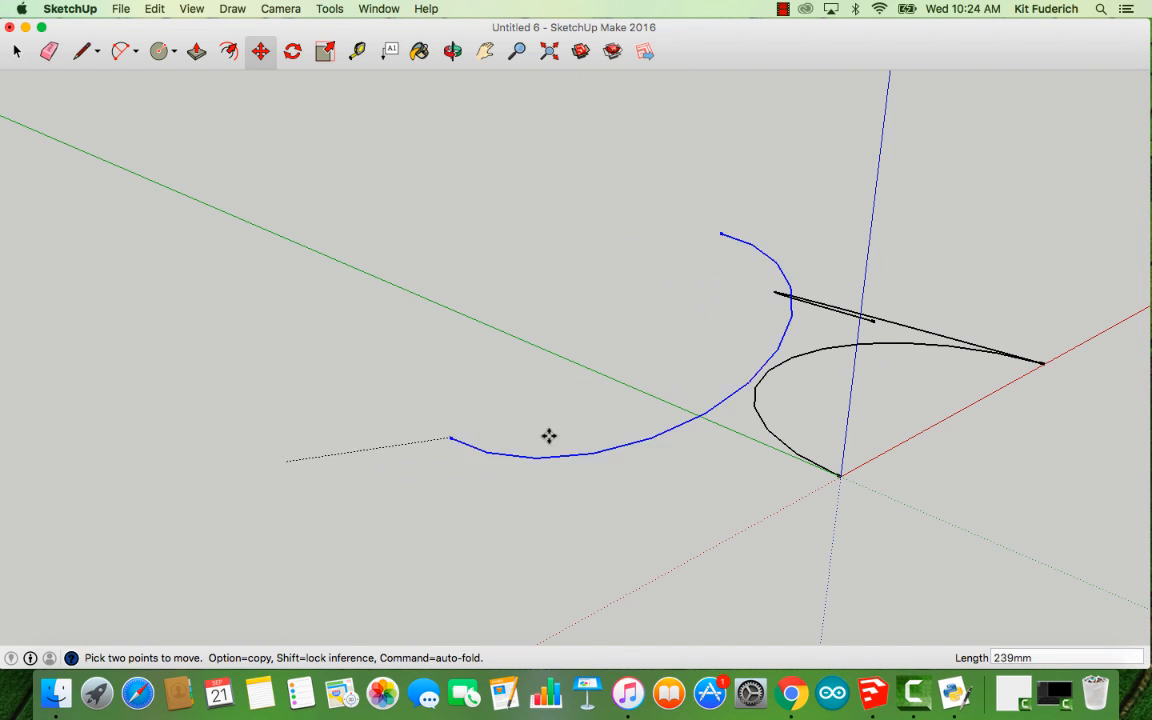
- Delete the original flat arc that starts at the origin
{"action": "left_click", "coordinate": [453, 51]}
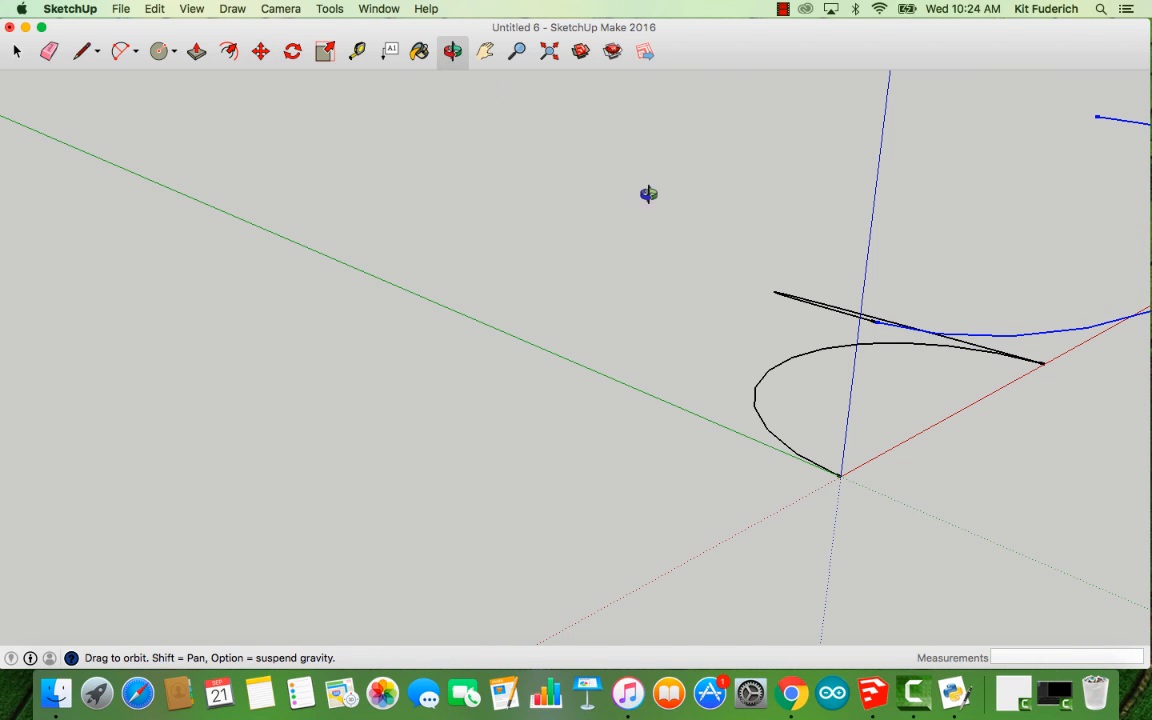
{"action": "left_click_drag", "start_coordinate": [648, 193], "coordinate": [435, 475]}
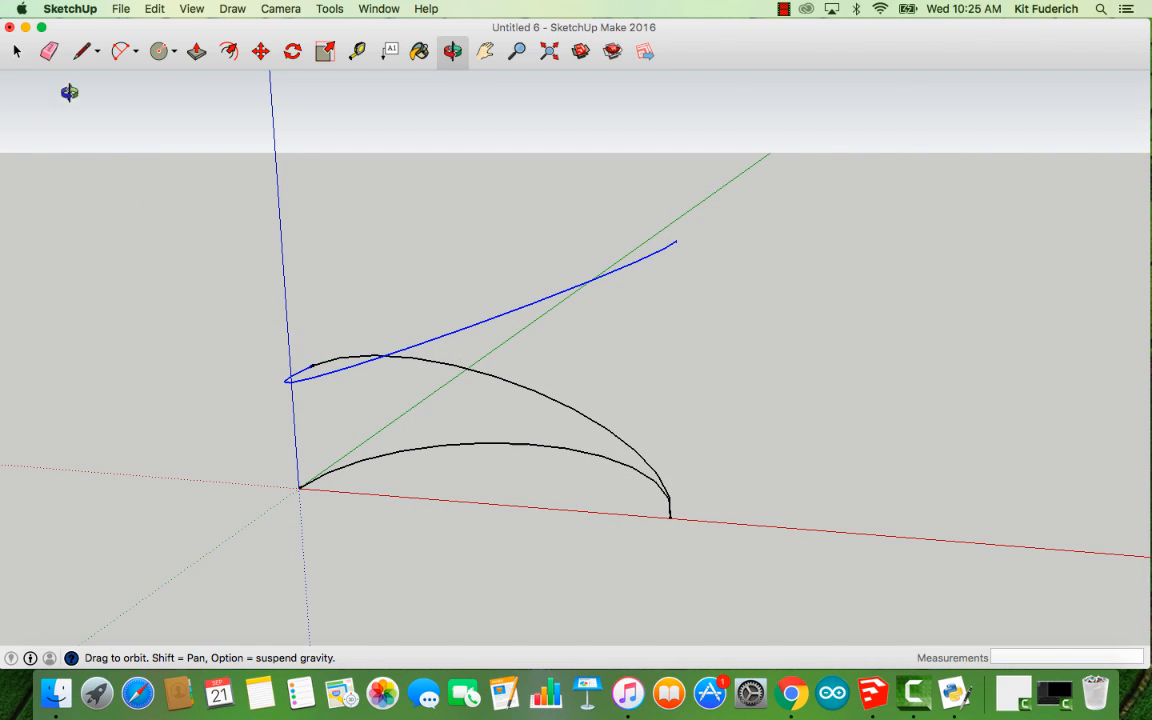
{"action": "left_click", "coordinate": [16, 51]}
{"action": "left_click", "coordinate": [425, 455]}
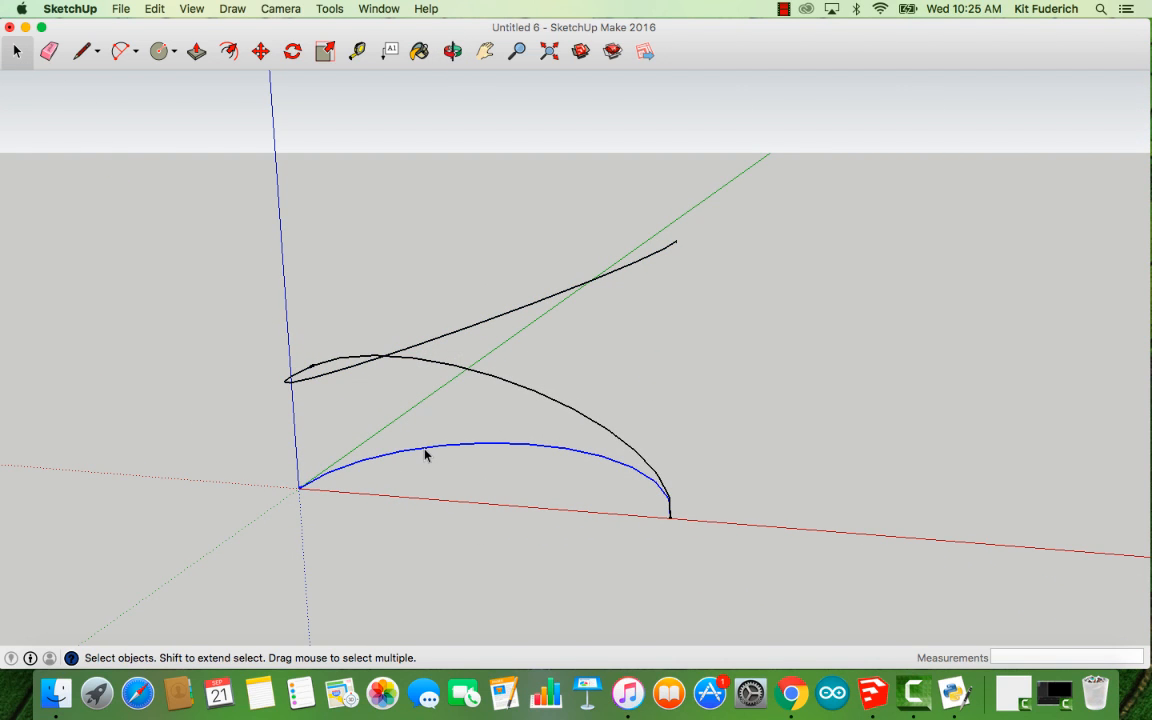
{"action": "key", "text": "Delete"}
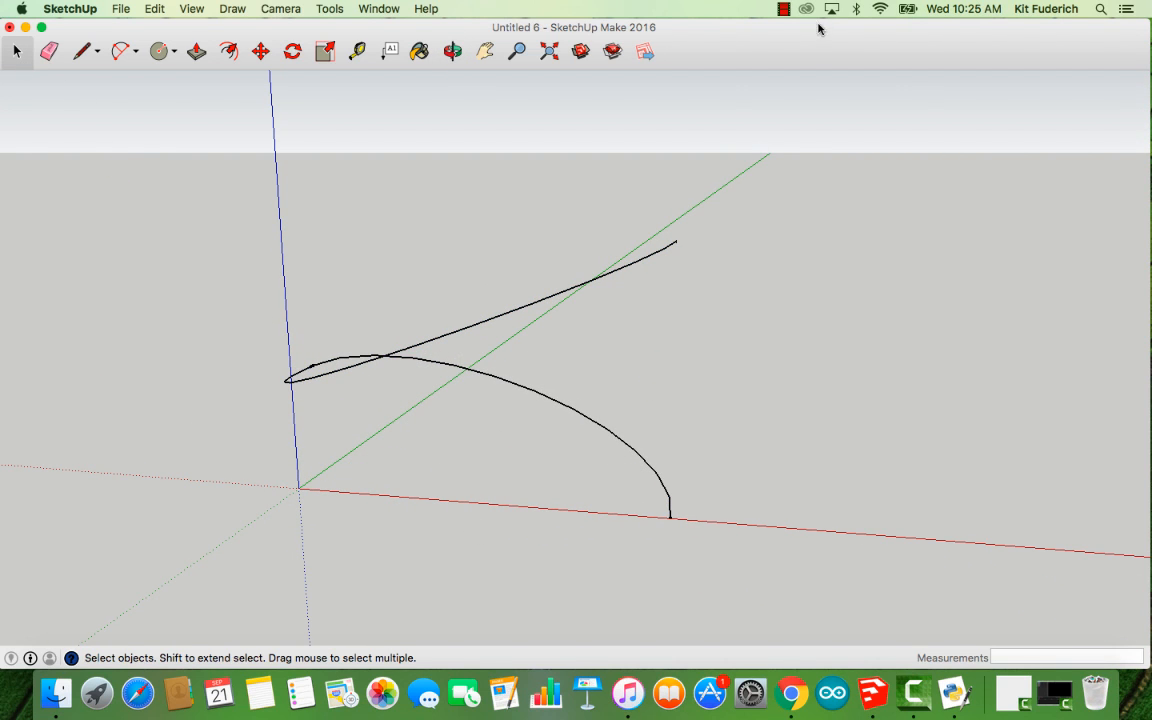
- Copy both joined arcs from their lower endpoint onto their upper endpoint and repeat the copy with x5 to extend the spiral
{"action": "left_click", "coordinate": [783, 9]}
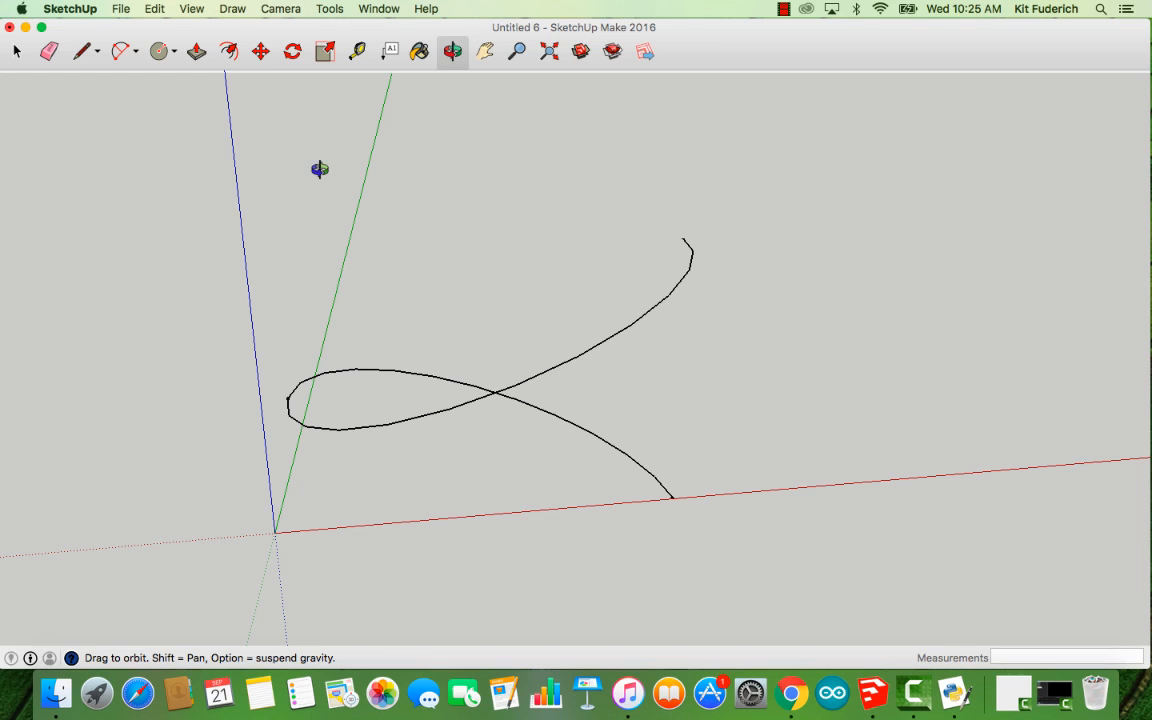
{"action": "left_click_drag", "start_coordinate": [425, 372], "coordinate": [425, 372]}
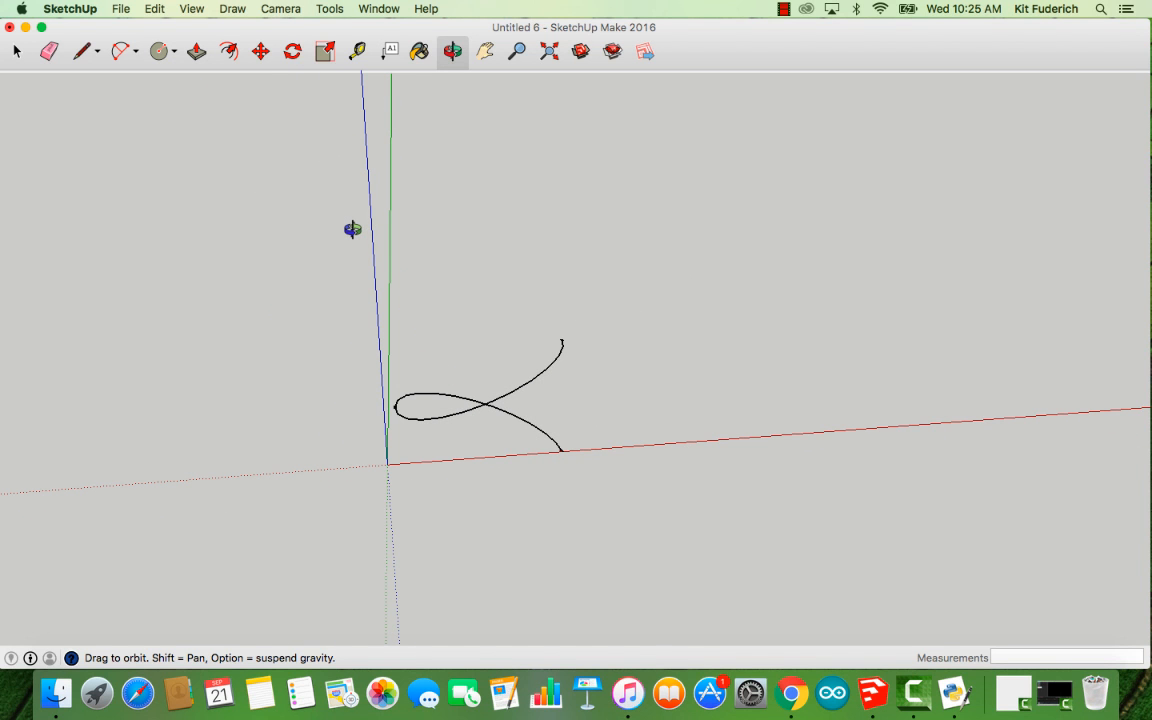
{"action": "left_click_drag", "start_coordinate": [352, 229], "coordinate": [488, 339]}
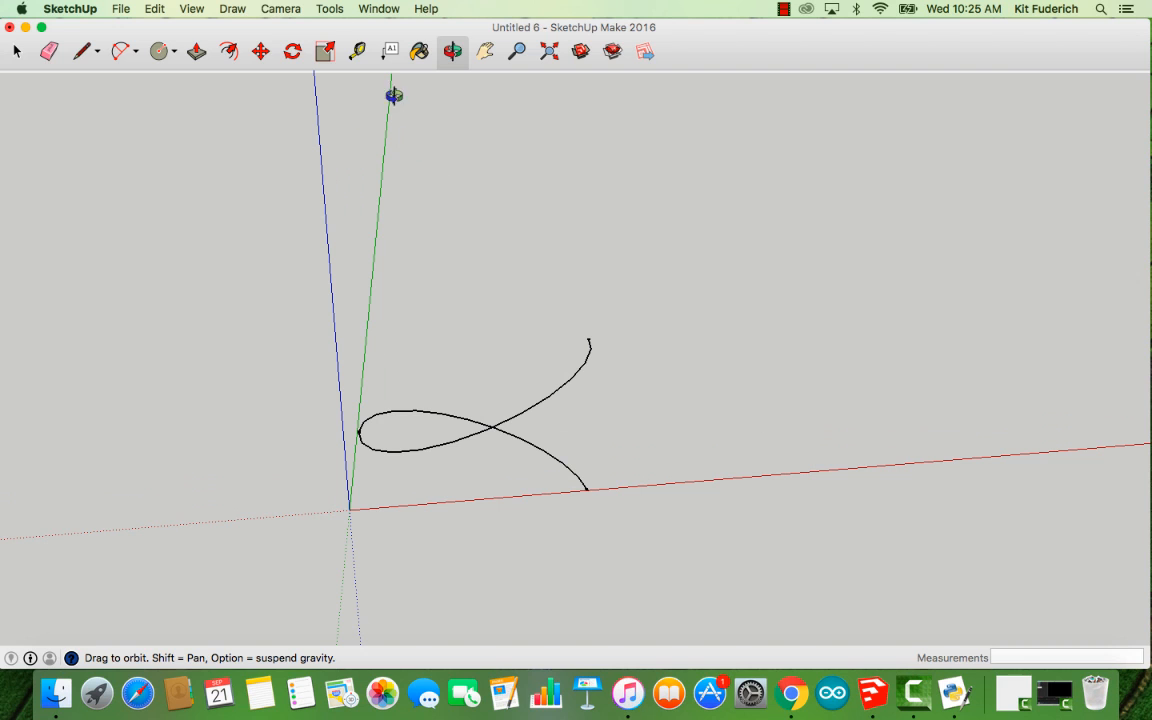
{"action": "mouse_move", "coordinate": [490, 430]}
{"action": "left_mouse_down"}
{"action": "mouse_move", "coordinate": [486, 383]}
{"action": "mouse_move", "coordinate": [476, 440]}
{"action": "left_mouse_up"}
{"action": "left_click", "coordinate": [17, 52]}
{"action": "left_click_drag", "start_coordinate": [290, 276], "coordinate": [713, 540]}
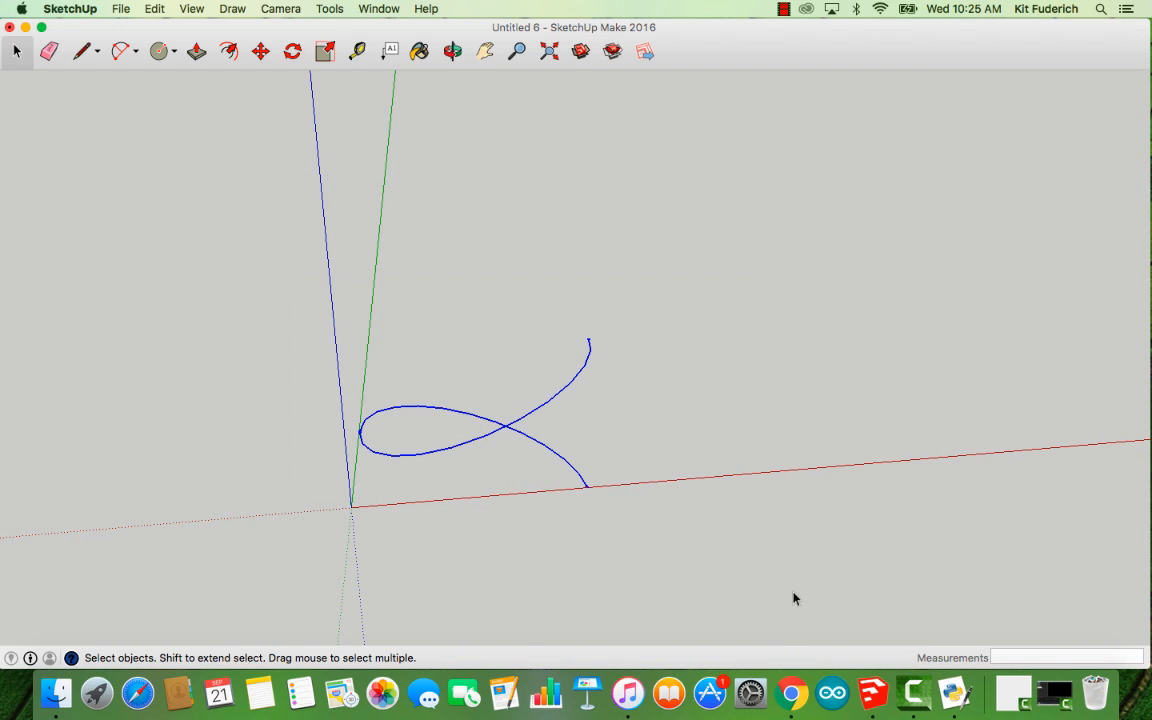
{"action": "left_click", "coordinate": [261, 52]}
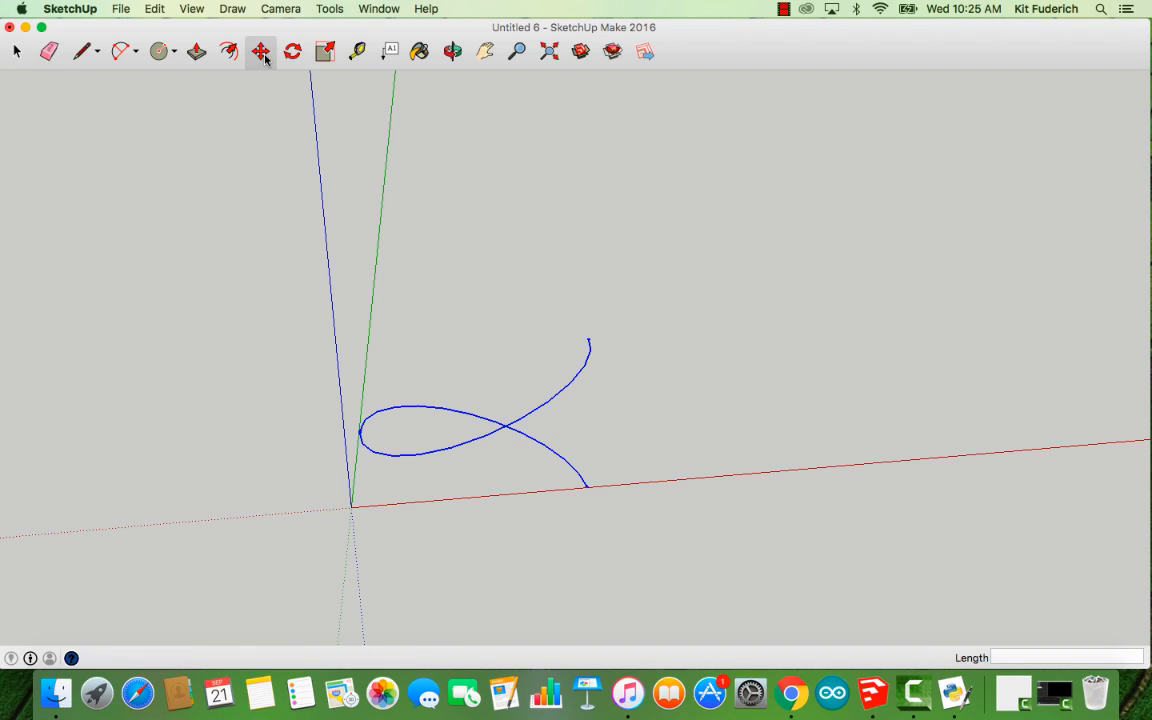
{"action": "left_click", "coordinate": [588, 487]}
{"action": "key", "text": "alt"}
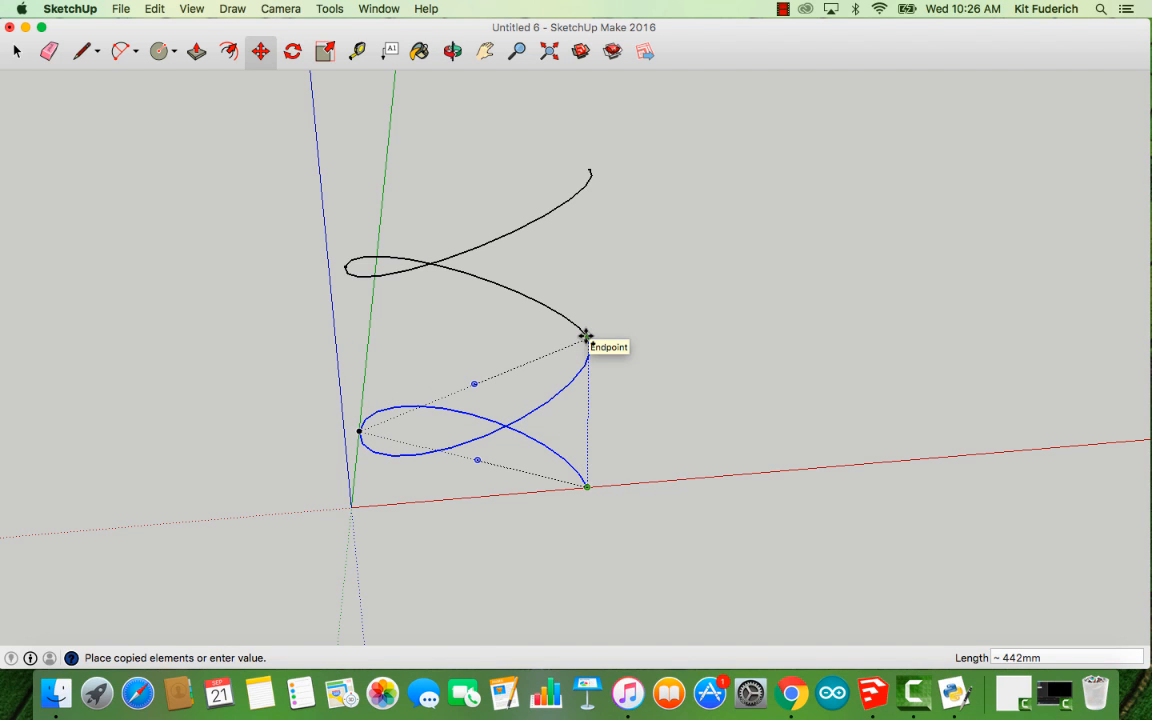
{"action": "left_click", "coordinate": [586, 337]}
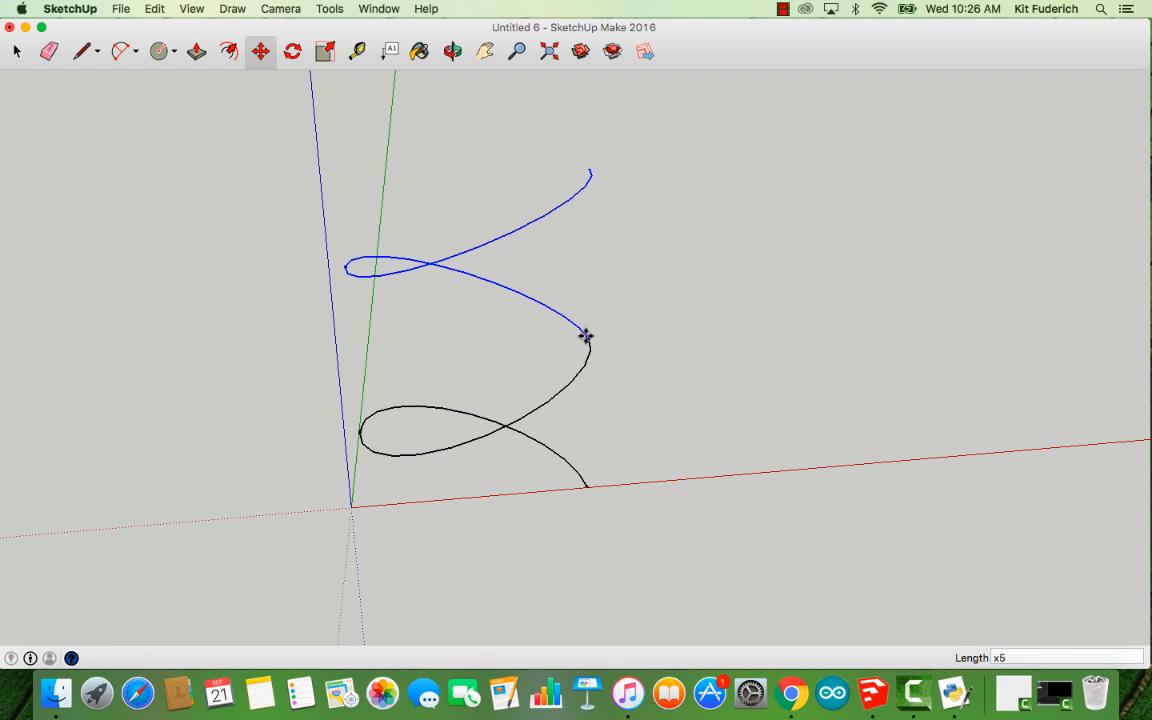
{"action": "key", "text": "Return"}
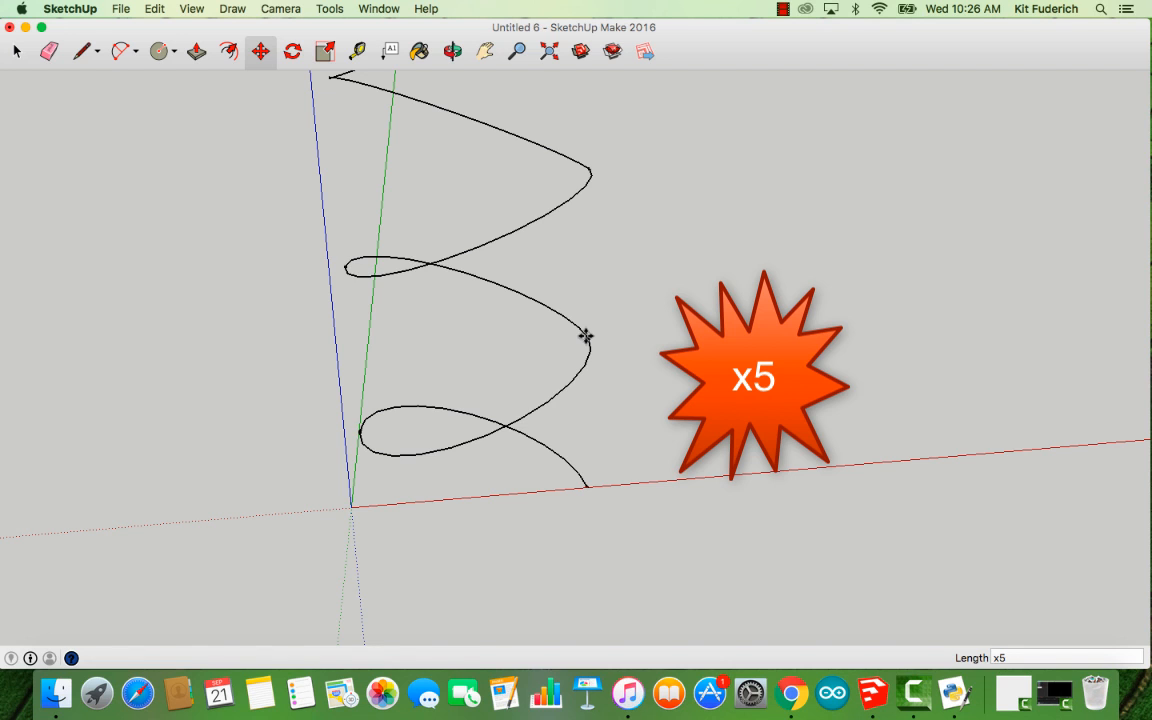
- Draw an upright circle of about 92 mm radius, perpendicular to the green axis, centred on the spiral's lowest endpoint on the red axis
{"action": "scroll", "coordinate": [586, 336], "scroll_direction": "down", "scroll_amount": 10}
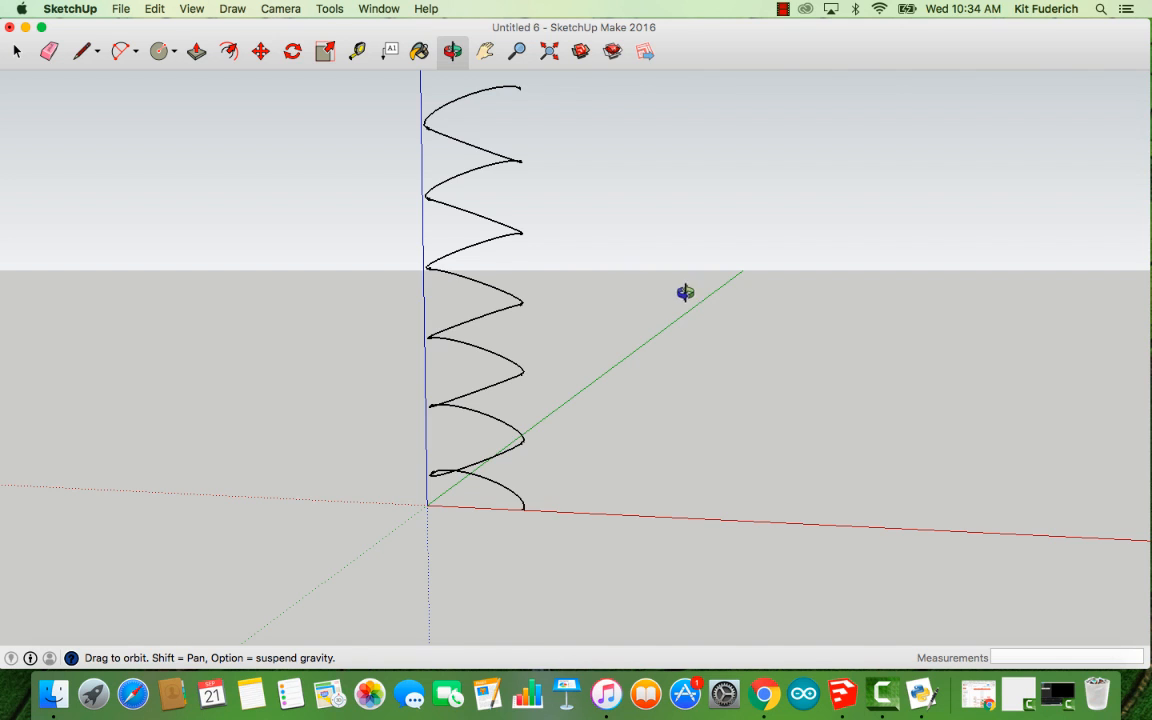
{"action": "left_click_drag", "start_coordinate": [684, 291], "coordinate": [574, 372]}
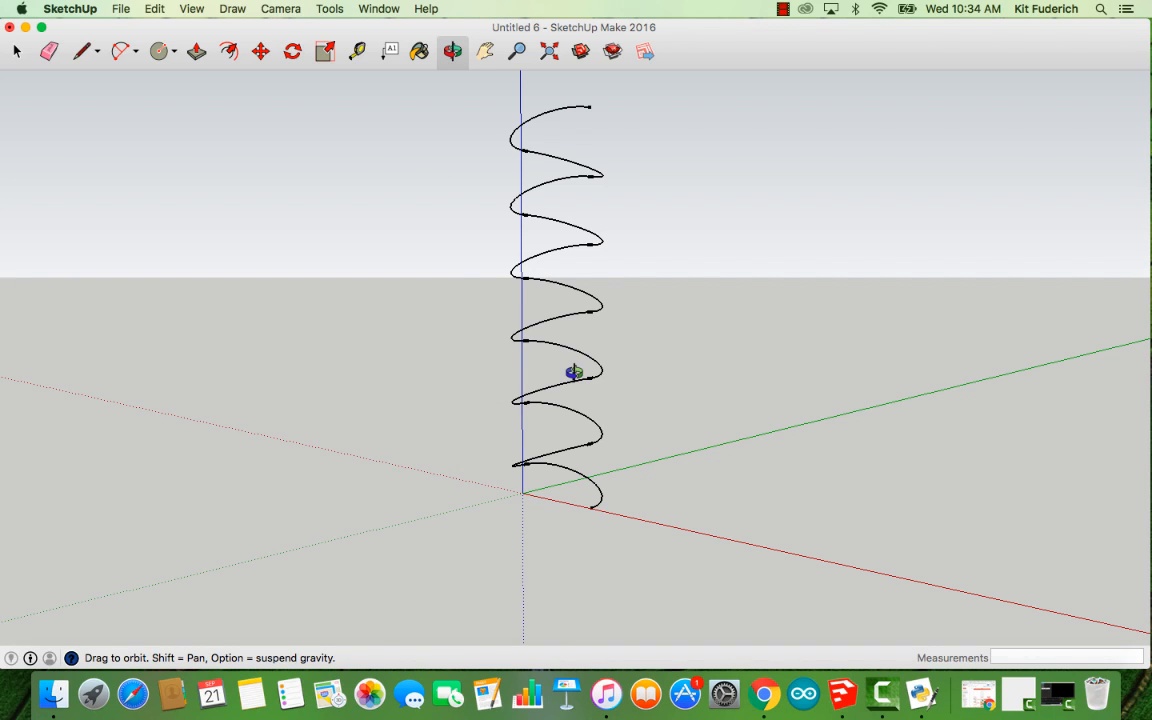
{"action": "left_click", "coordinate": [170, 56]}
{"action": "left_click", "coordinate": [174, 52]}
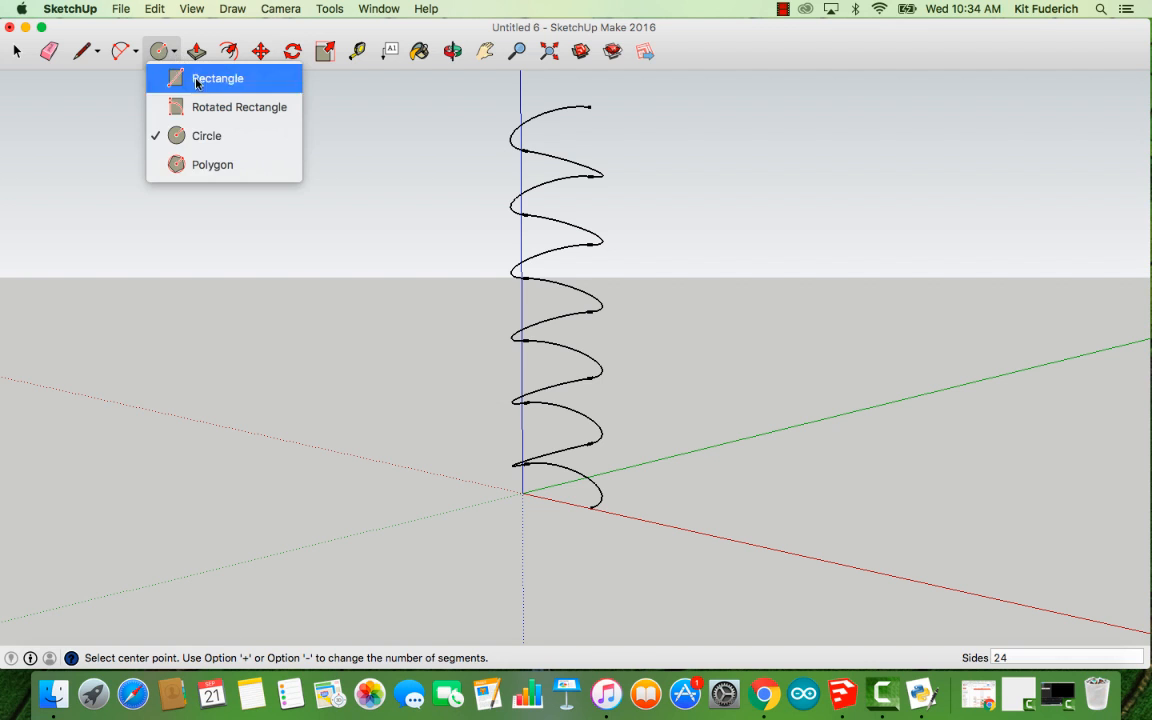
{"action": "left_click", "coordinate": [254, 139]}
{"action": "left_click", "coordinate": [452, 51]}
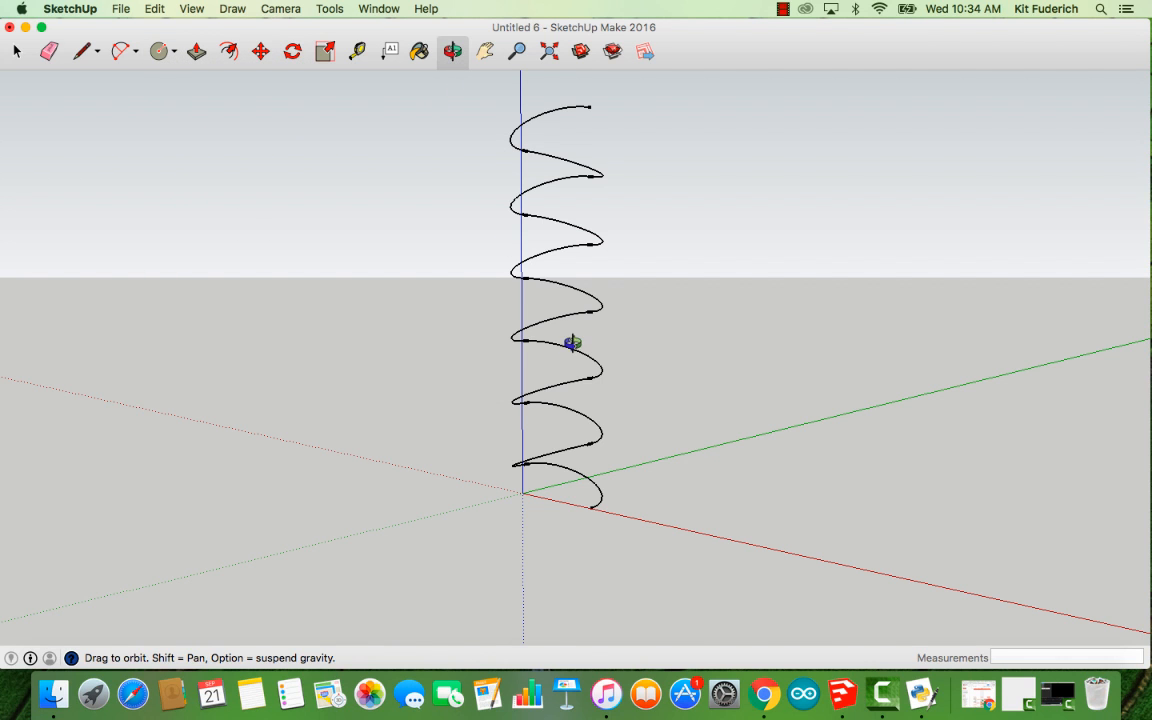
{"action": "left_click_drag", "start_coordinate": [571, 339], "coordinate": [615, 552]}
{"action": "scroll", "coordinate": [610, 506], "scroll_direction": "up", "scroll_amount": 3}
{"action": "left_click", "coordinate": [161, 52]}
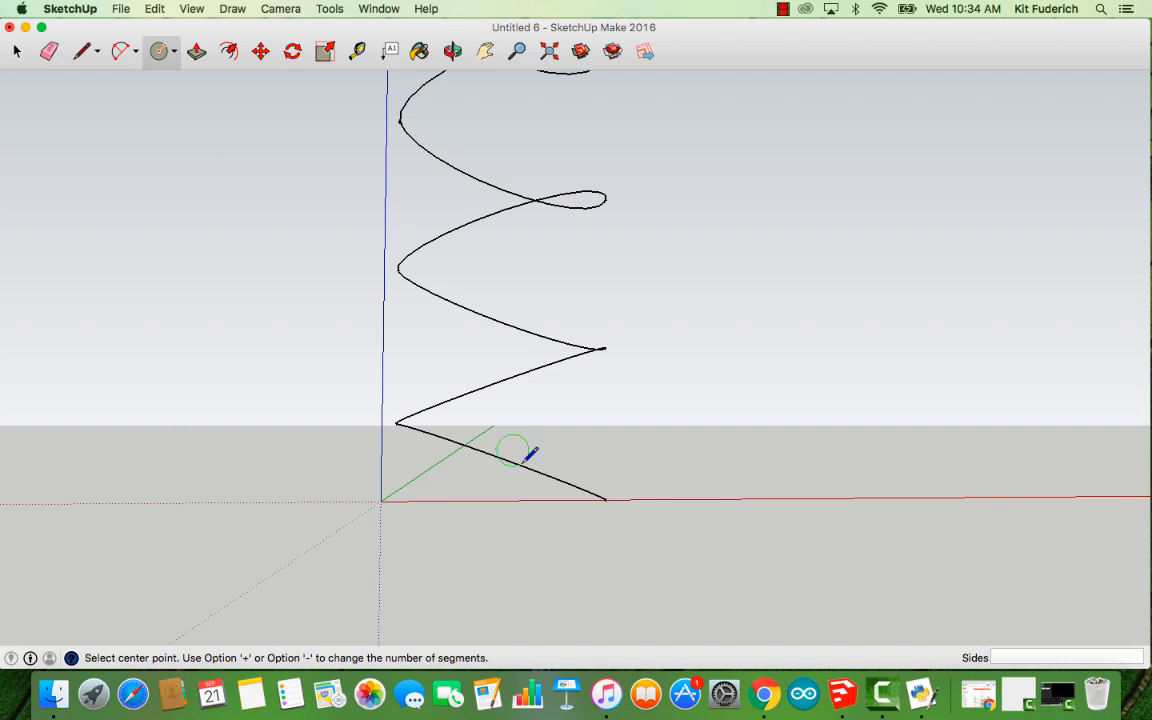
{"action": "left_click", "coordinate": [606, 499]}
{"action": "left_click", "coordinate": [639, 495]}
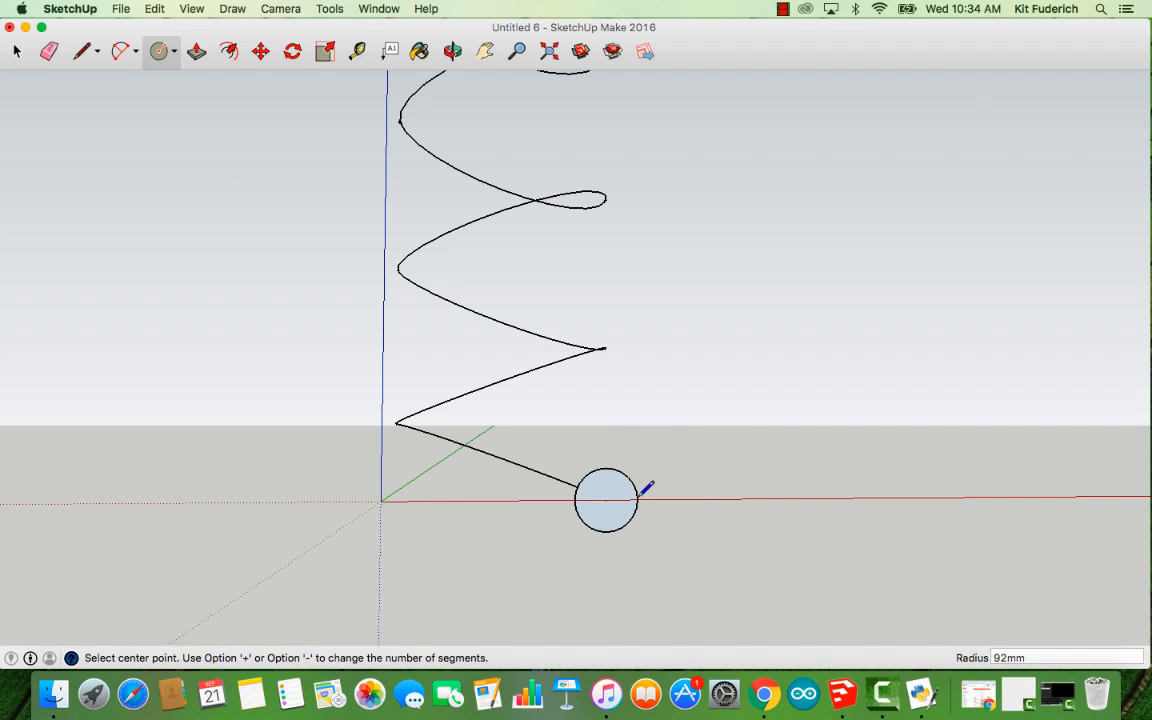
- Select all the connected arcs of the spiral as the path and sweep the circle along them with Follow Me
{"action": "left_click", "coordinate": [453, 51]}
{"action": "left_click_drag", "start_coordinate": [600, 350], "coordinate": [505, 322]}
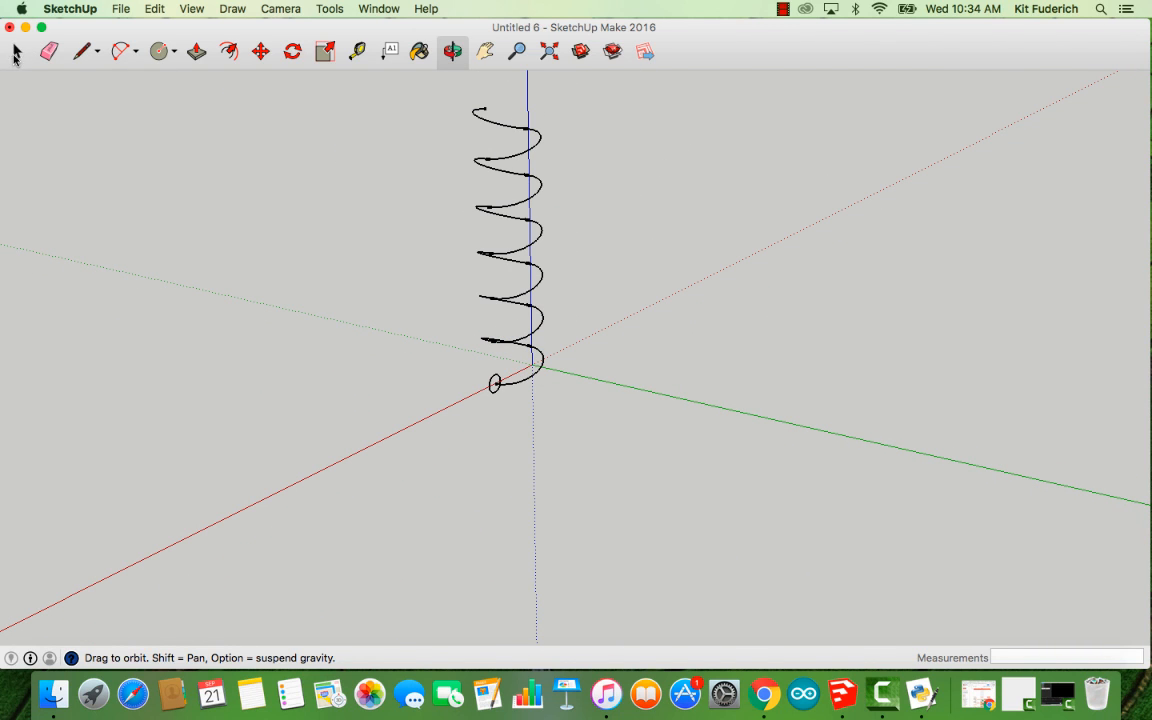
{"action": "left_click", "coordinate": [15, 55]}
{"action": "right_click", "coordinate": [520, 307]}
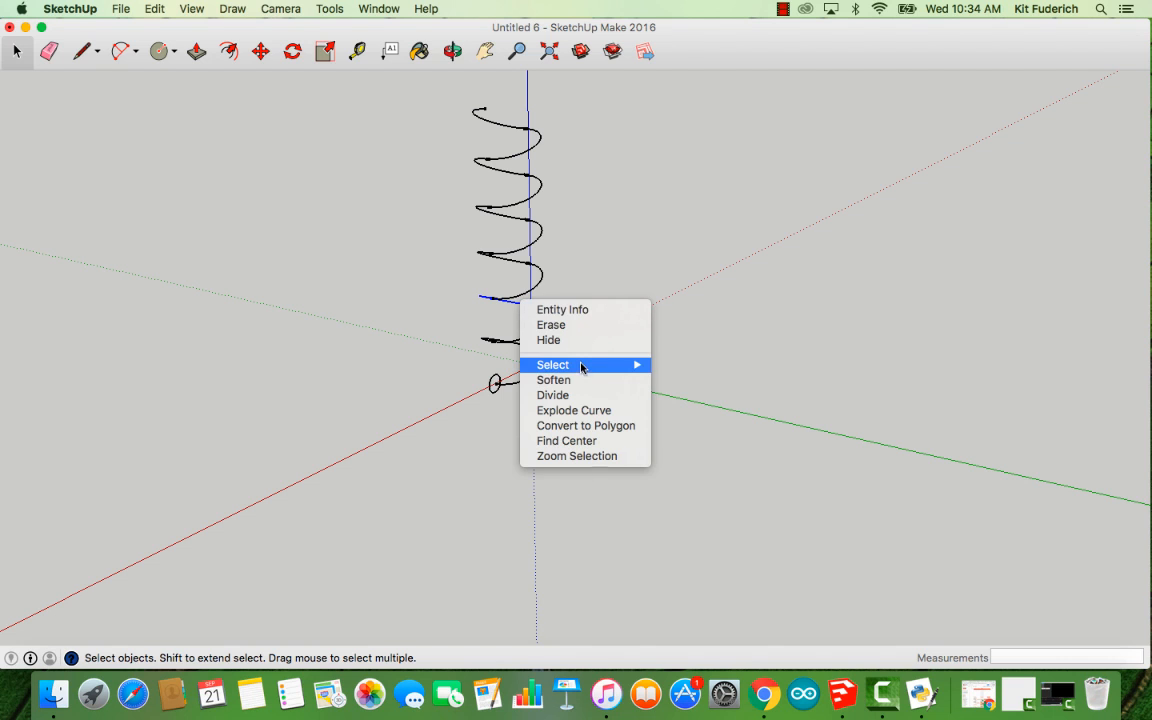
{"action": "mouse_move", "coordinate": [584, 366]}
{"action": "left_click", "coordinate": [679, 381]}
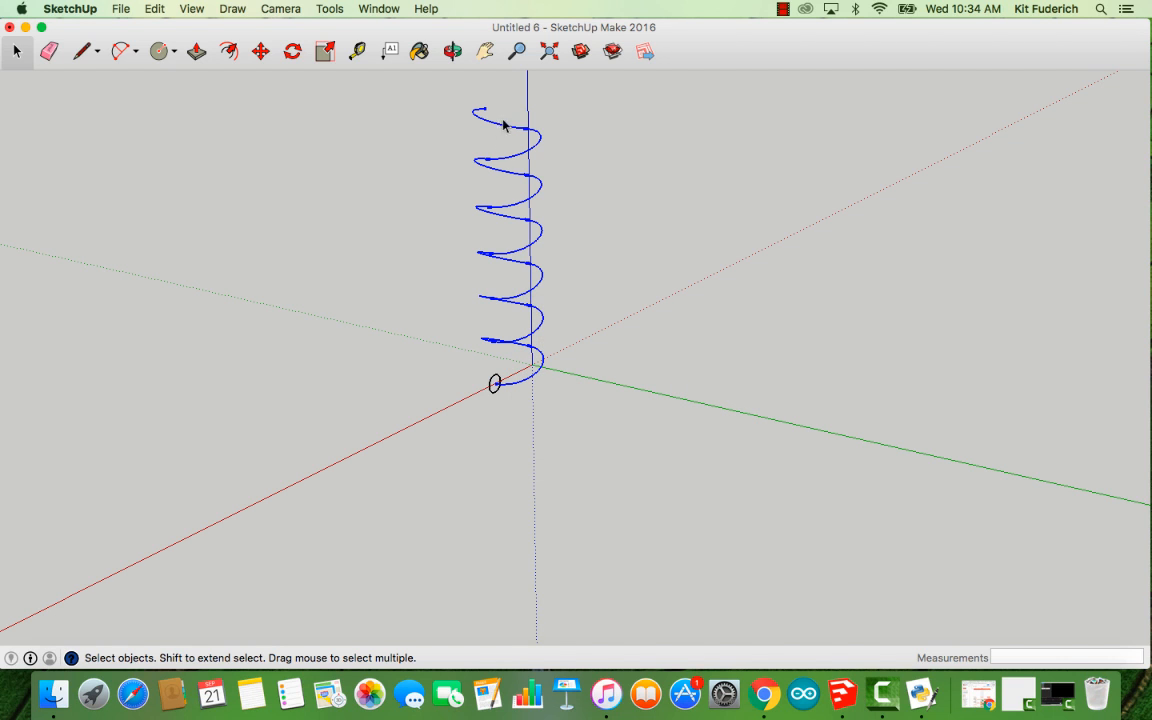
{"action": "scroll", "coordinate": [535, 365], "scroll_direction": "up", "scroll_amount": 4}
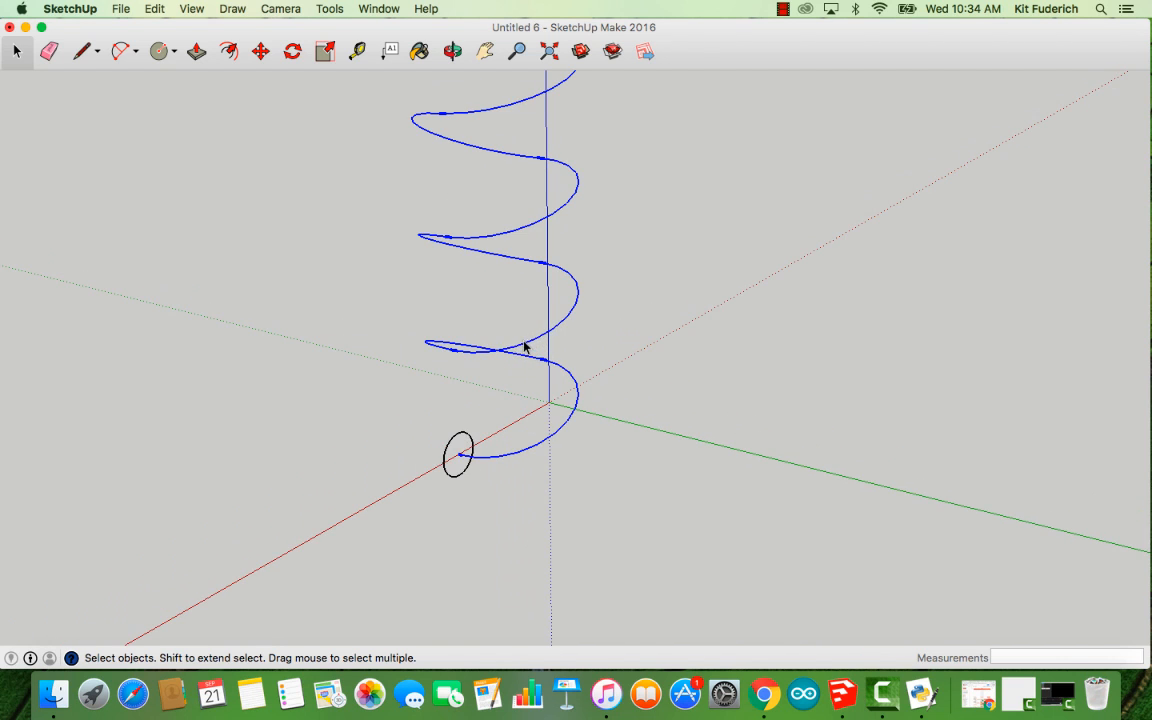
{"action": "scroll", "coordinate": [458, 429], "scroll_direction": "up", "scroll_amount": 5}
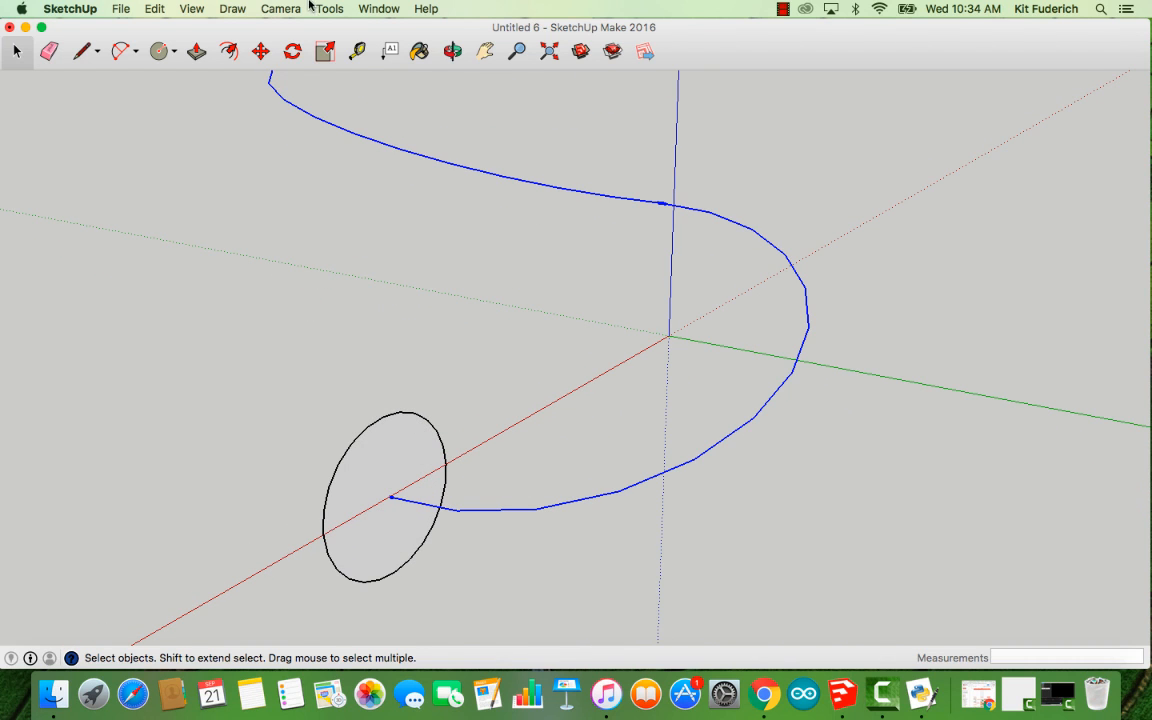
{"action": "left_click", "coordinate": [452, 50]}
{"action": "left_click_drag", "start_coordinate": [373, 380], "coordinate": [336, 394]}
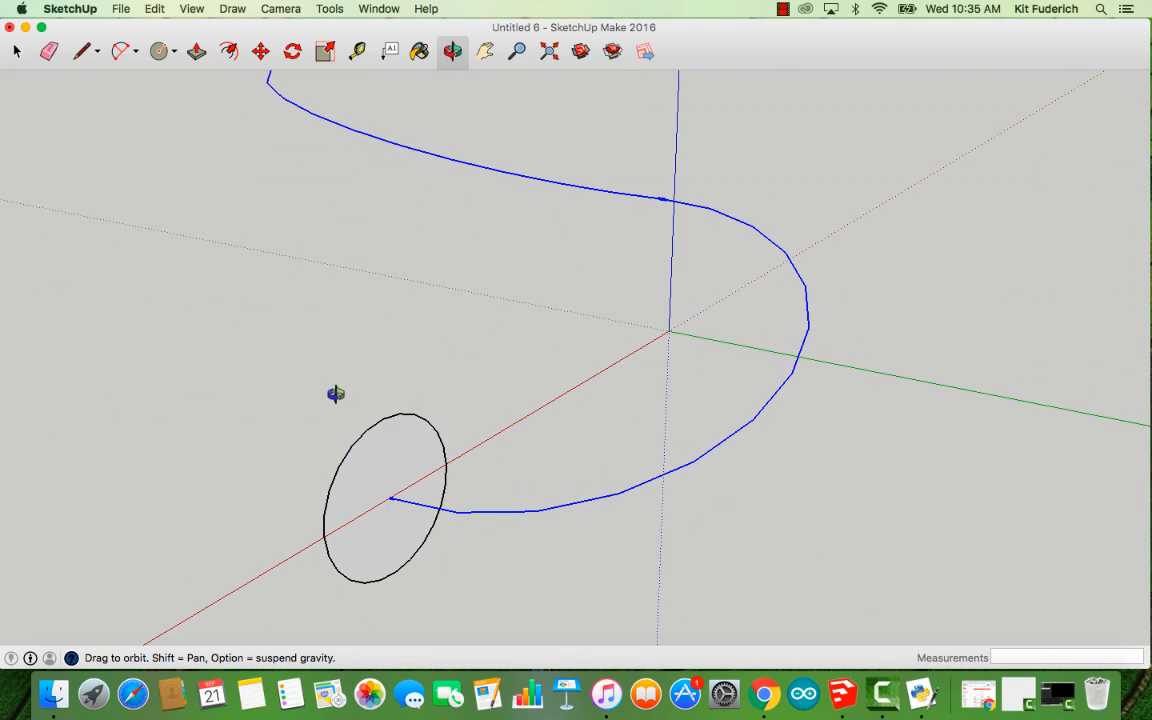
{"action": "left_click", "coordinate": [343, 9]}
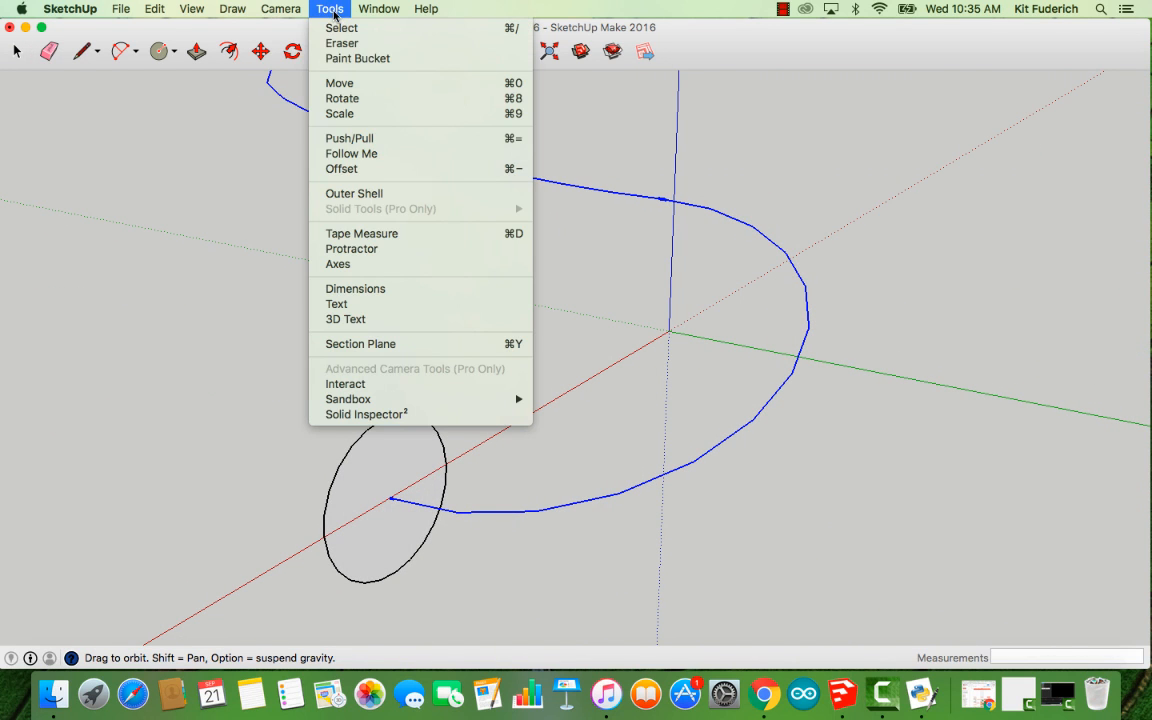
{"action": "left_click", "coordinate": [376, 153]}
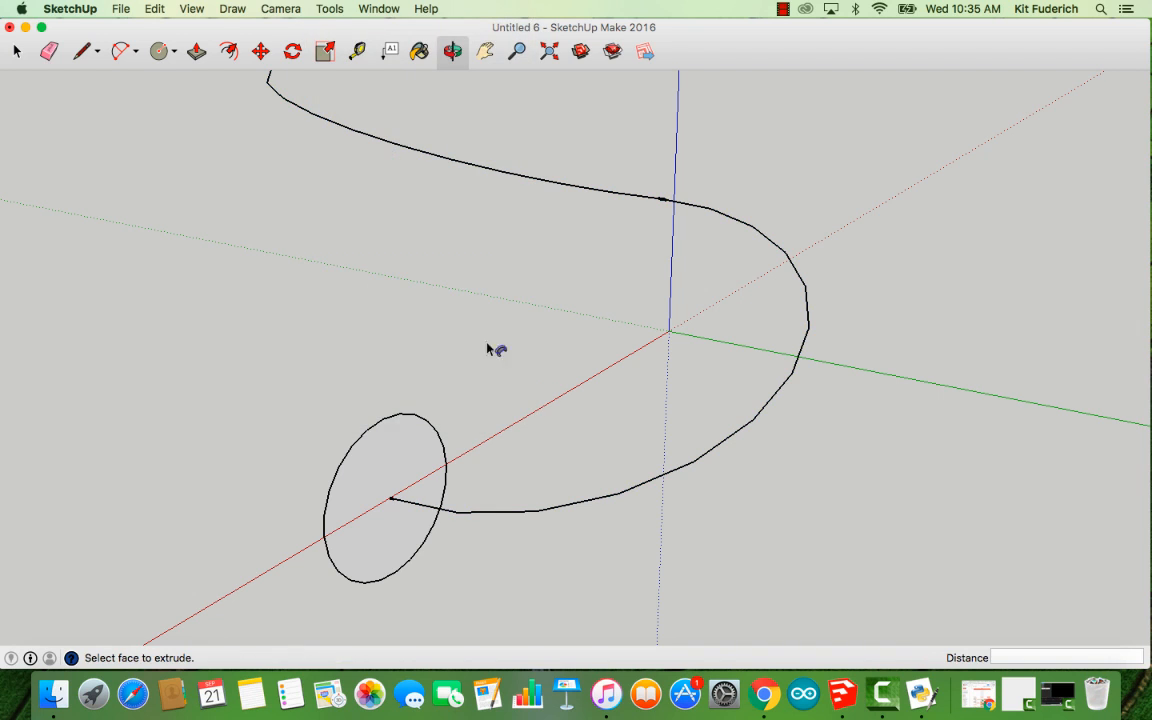
{"action": "left_click", "coordinate": [404, 475]}
- Inspect the swept coil with Solid Inspector², fix its stray edges and reversed faces, and move the report clear of the coil
{"action": "scroll", "coordinate": [466, 90], "scroll_direction": "down", "scroll_amount": 4}
{"action": "left_click", "coordinate": [484, 52]}
{"action": "left_click_drag", "start_coordinate": [514, 171], "coordinate": [712, 268]}
{"action": "scroll", "coordinate": [427, 429], "scroll_direction": "down", "scroll_amount": 5}
{"action": "left_click", "coordinate": [457, 52]}
{"action": "left_click", "coordinate": [10, 52]}
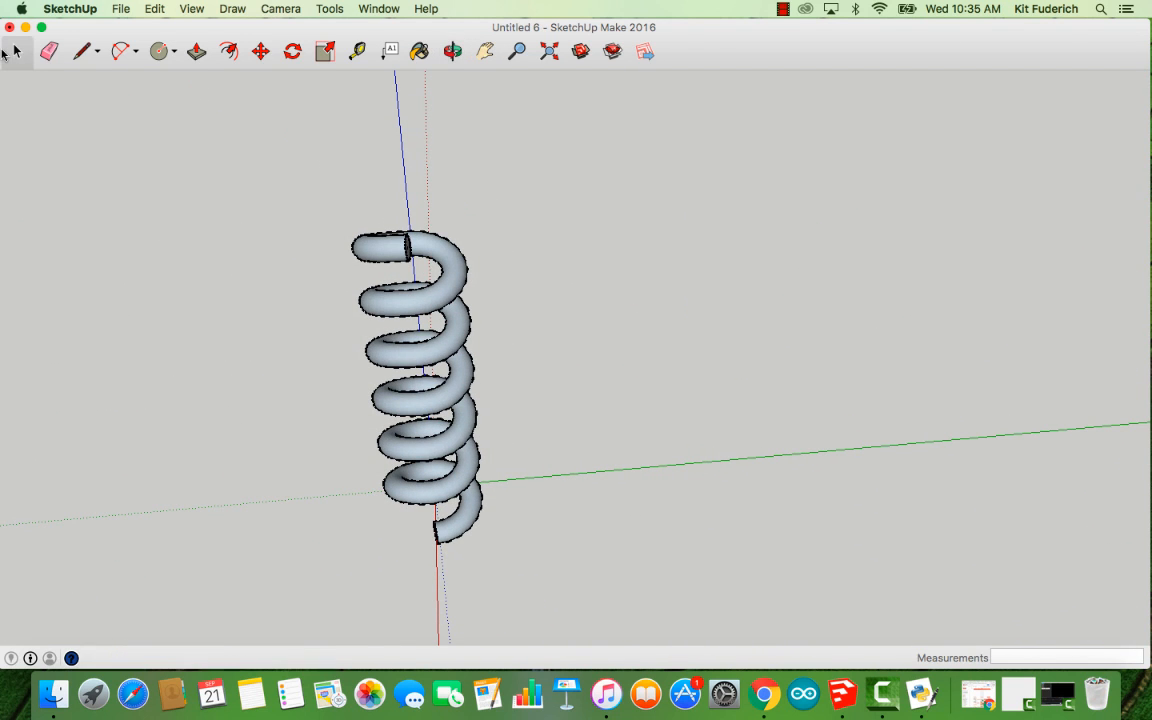
{"action": "left_click", "coordinate": [330, 9]}
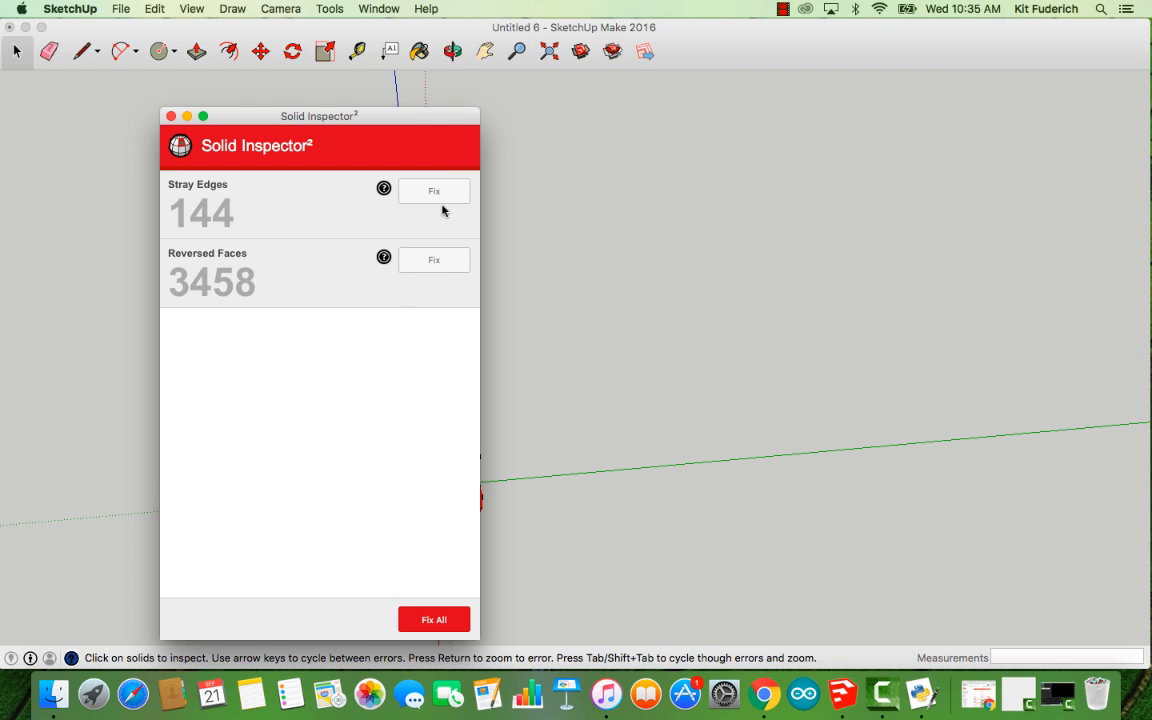
{"action": "left_click", "coordinate": [456, 189]}
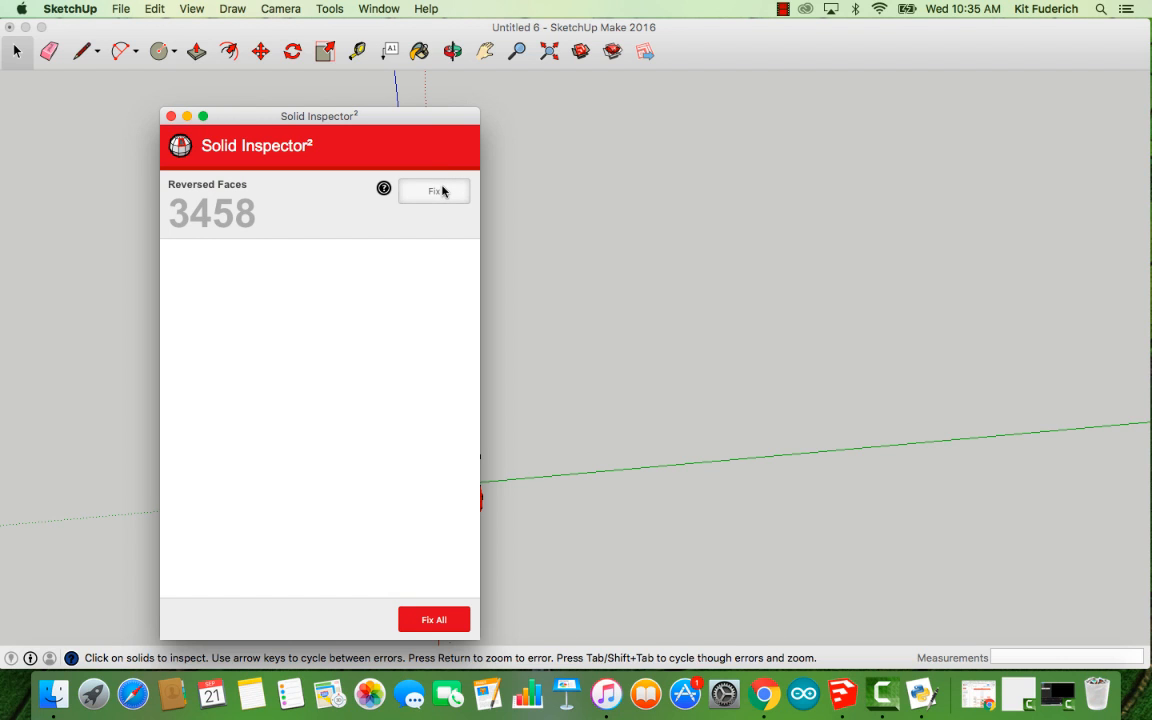
{"action": "left_click", "coordinate": [443, 191]}
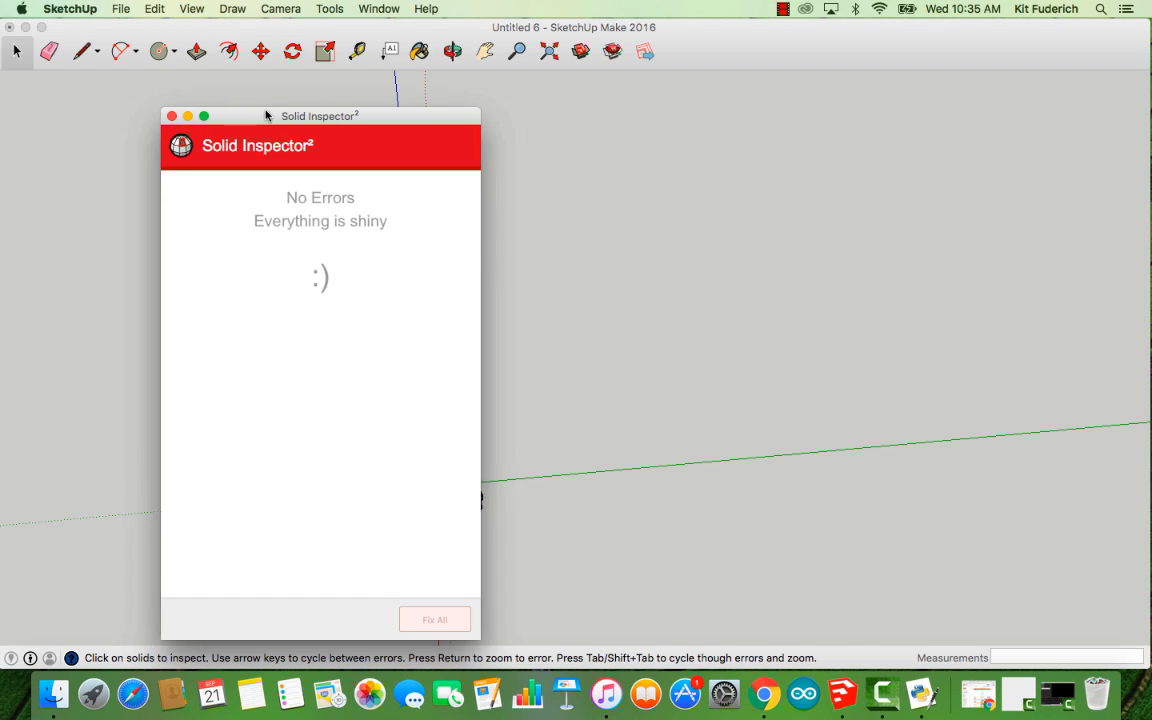
{"action": "left_click_drag", "start_coordinate": [268, 116], "coordinate": [730, 87]}
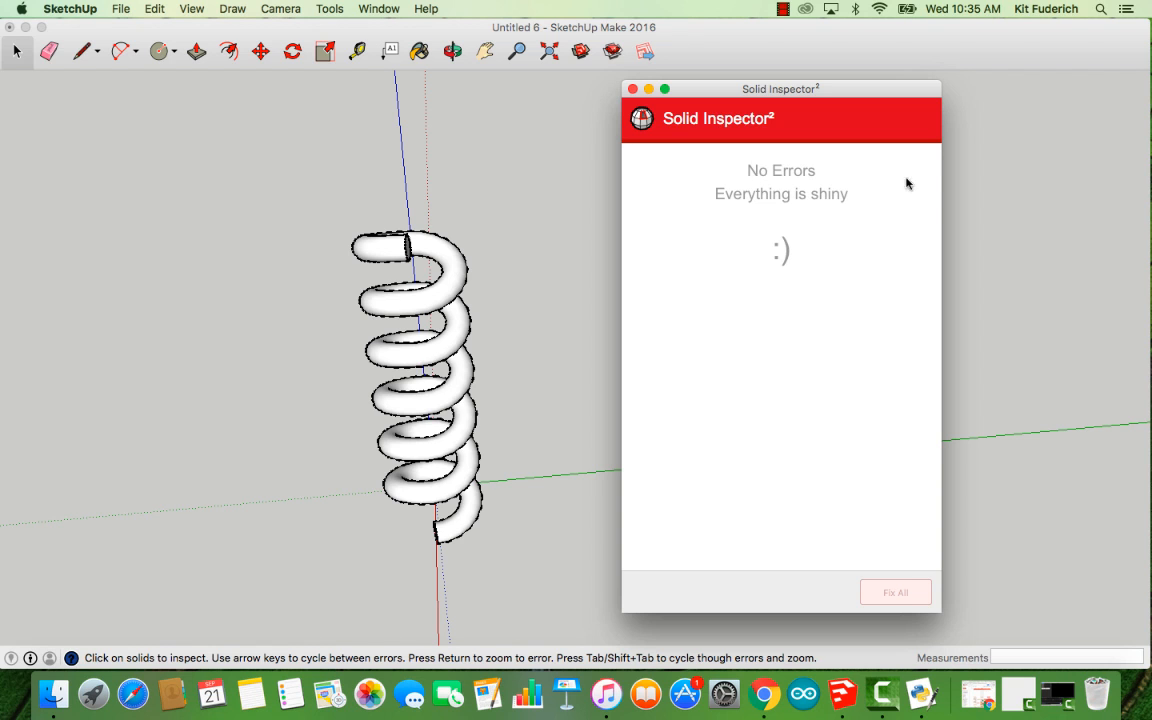